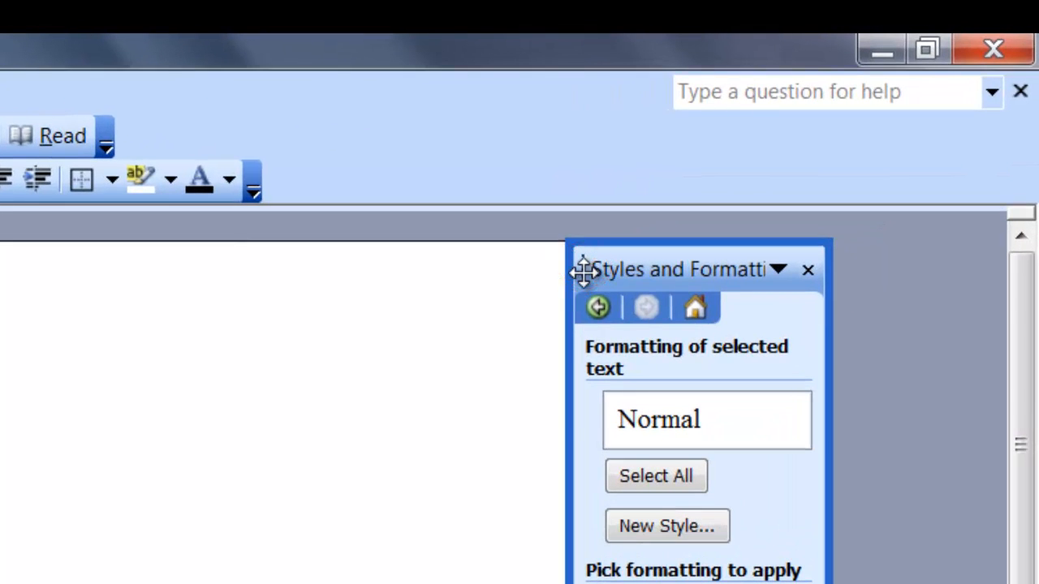
- Reposition and widen the floating Styles and Formatting pane and set it to show all styles
drag(584, 272, 519, 257)
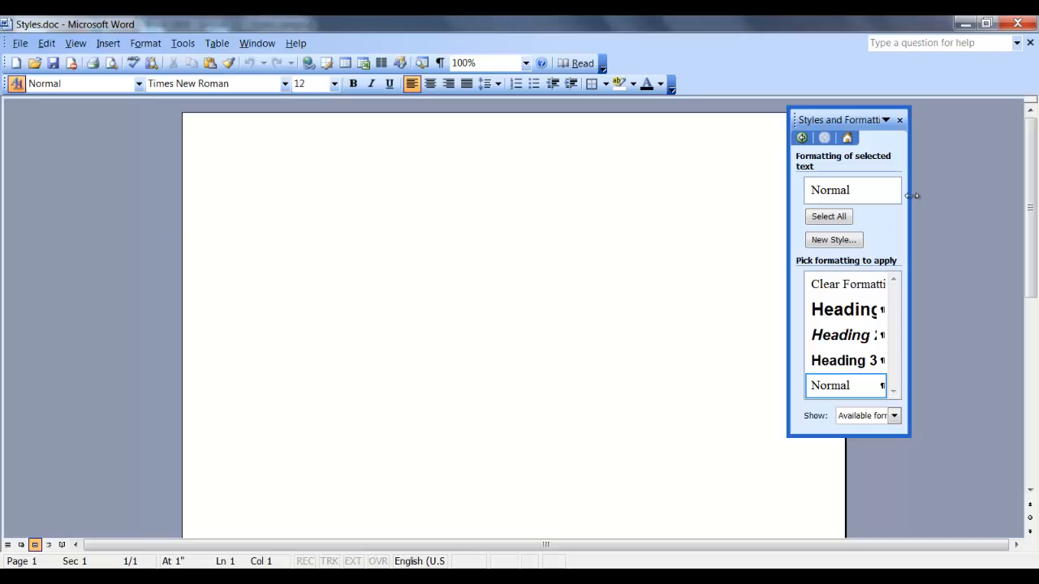
drag(912, 196, 980, 193)
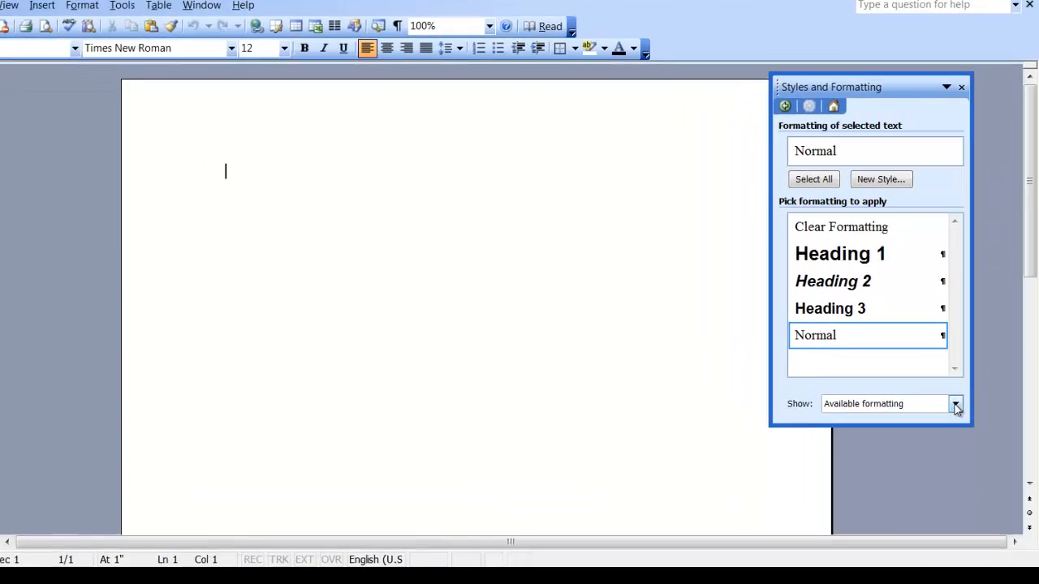
click(961, 416)
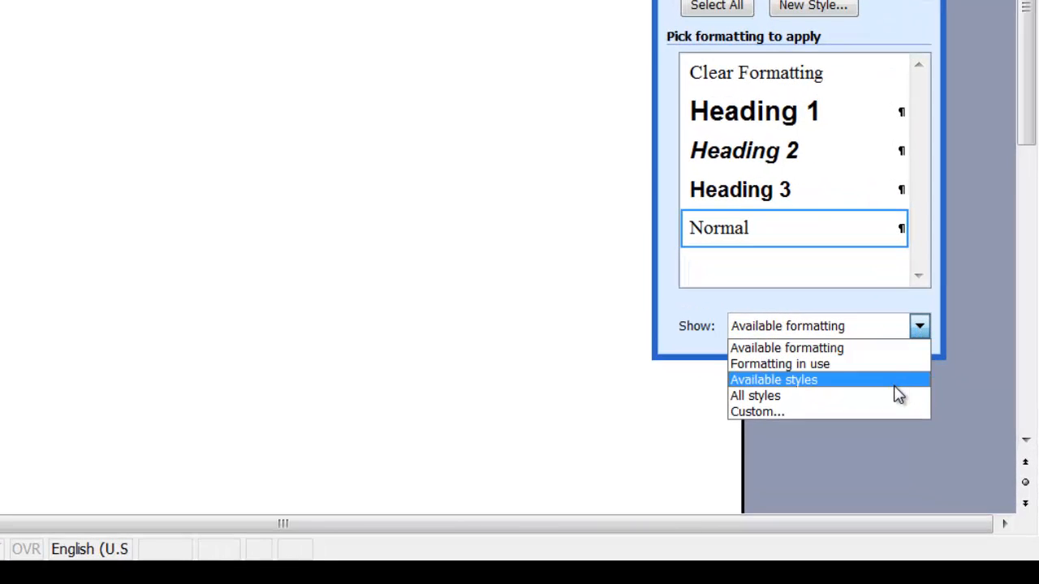
click(910, 396)
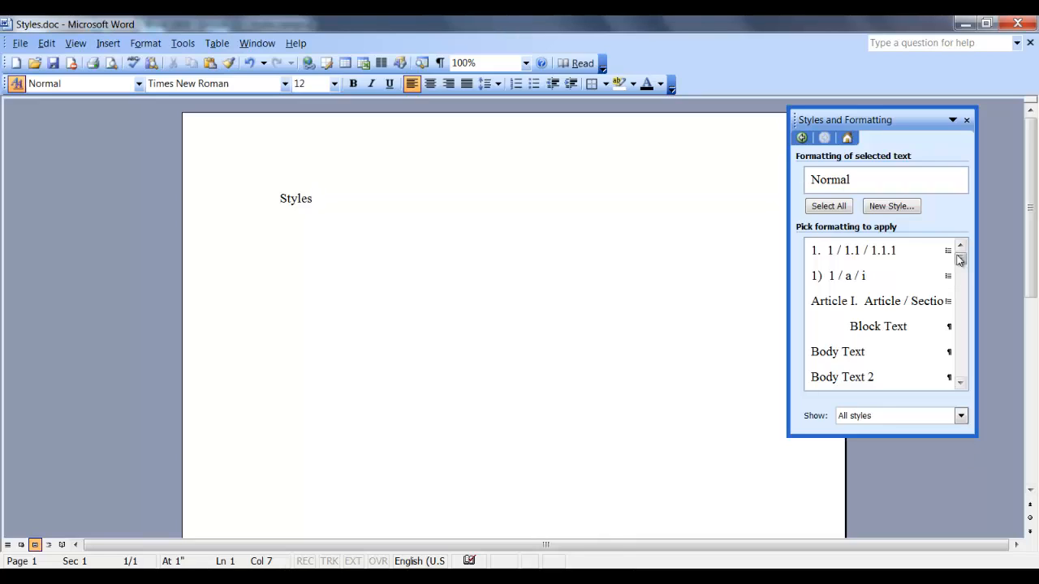
- Select the line "Styles" in the document and apply the Body Text style to it
drag(962, 266, 963, 325)
mouse_move(948, 306)
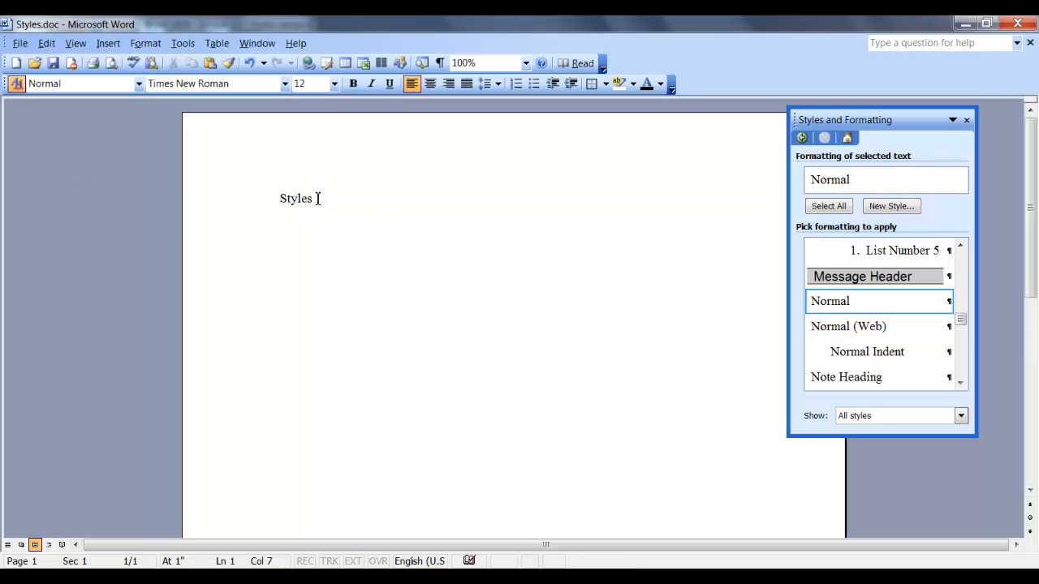
click(218, 207)
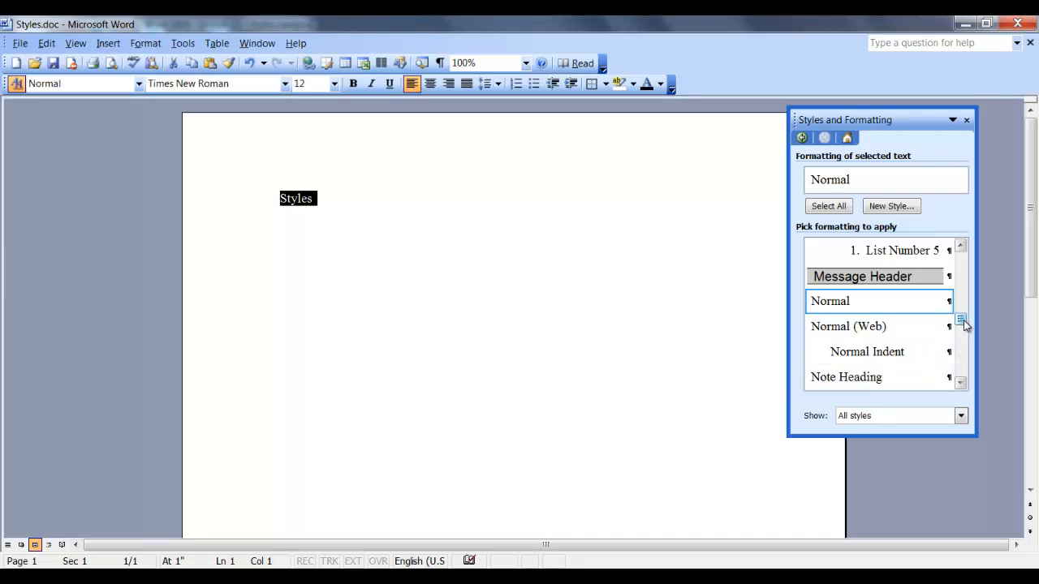
drag(961, 320, 962, 266)
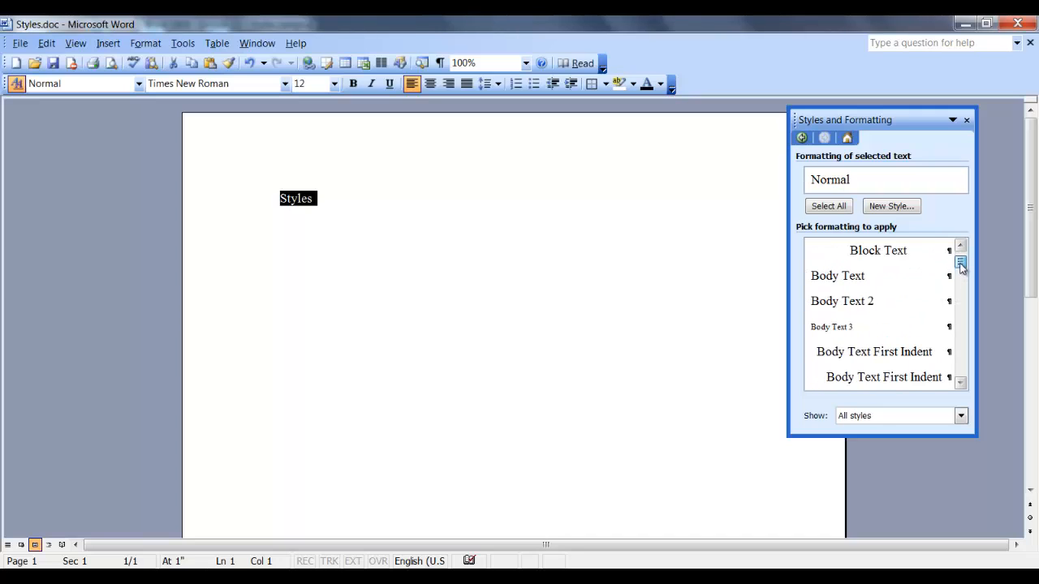
click(889, 275)
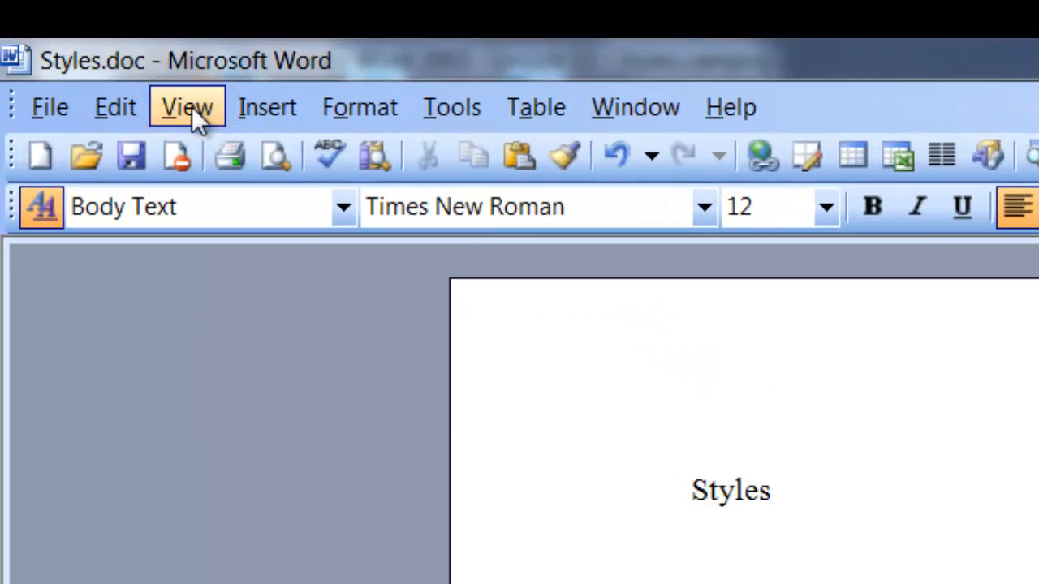
- Switch the document to Normal view and confirm a style area width of 1" in the view options
click(192, 107)
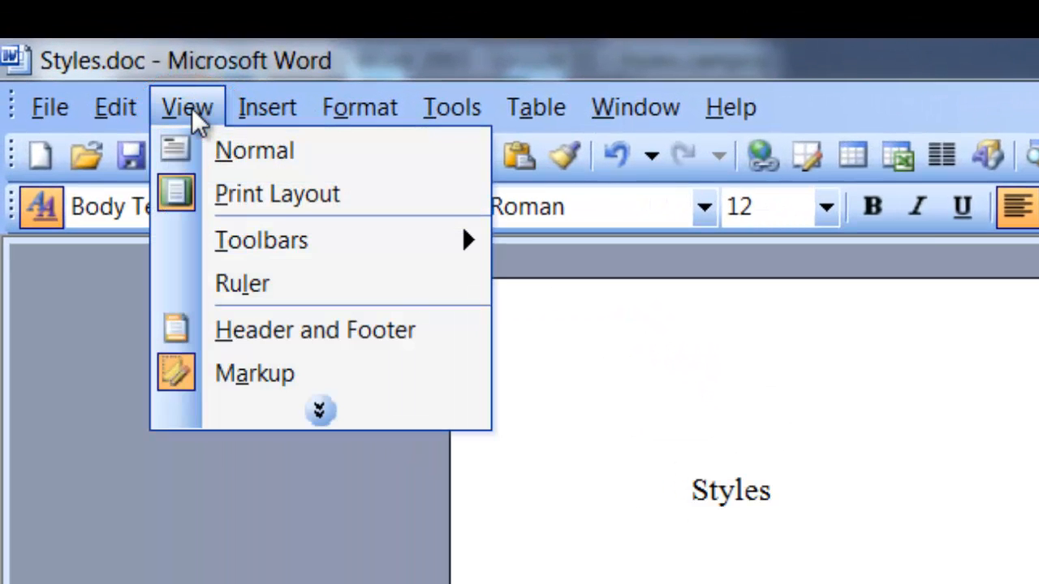
click(230, 151)
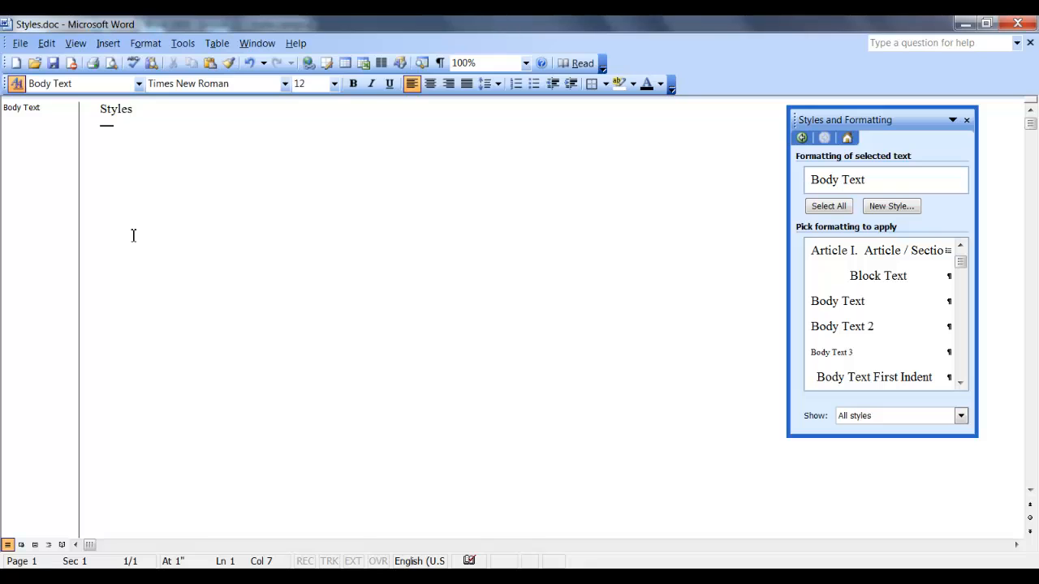
click(186, 45)
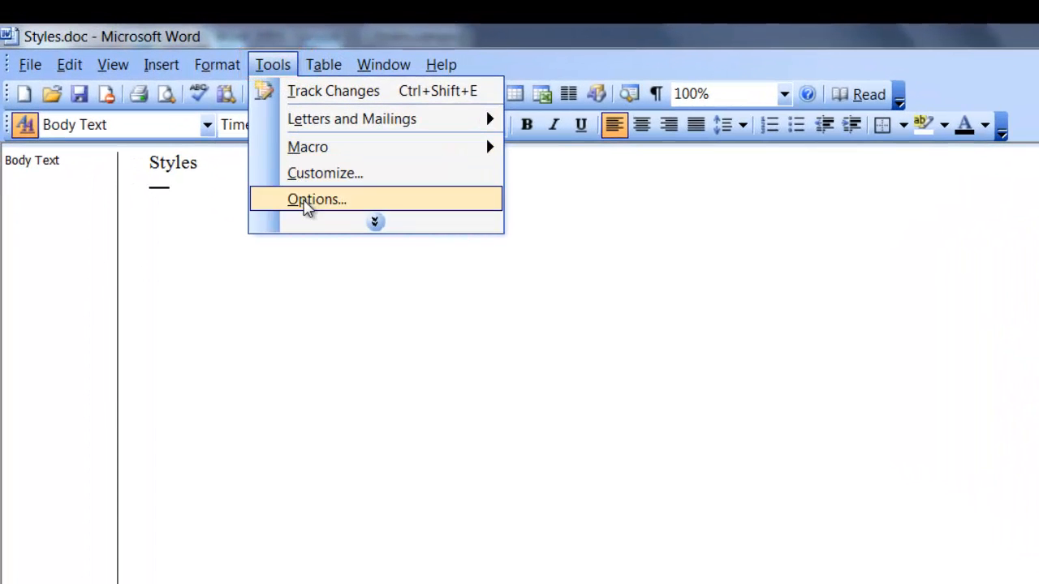
click(271, 179)
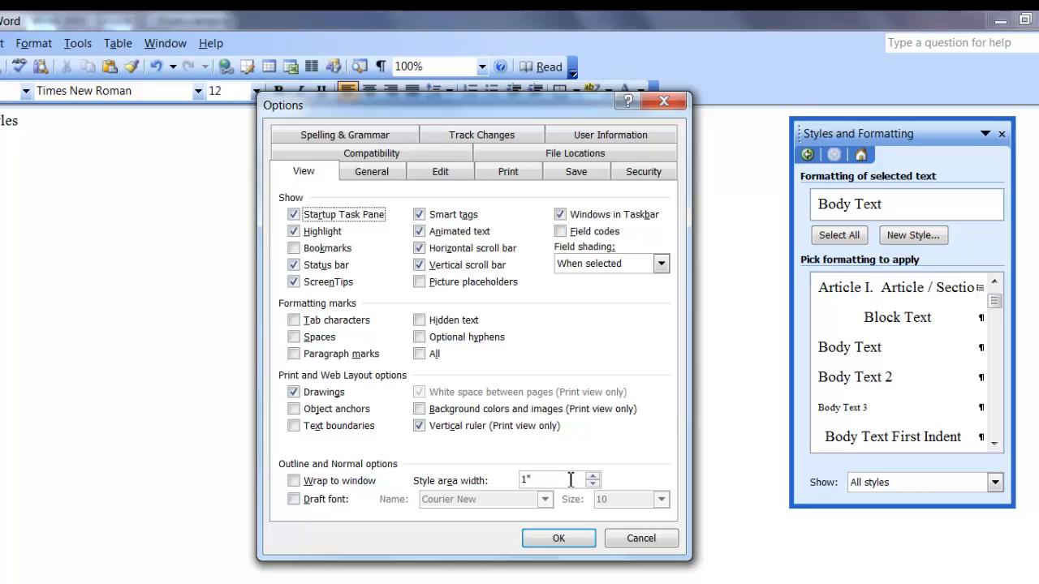
drag(552, 480, 512, 477)
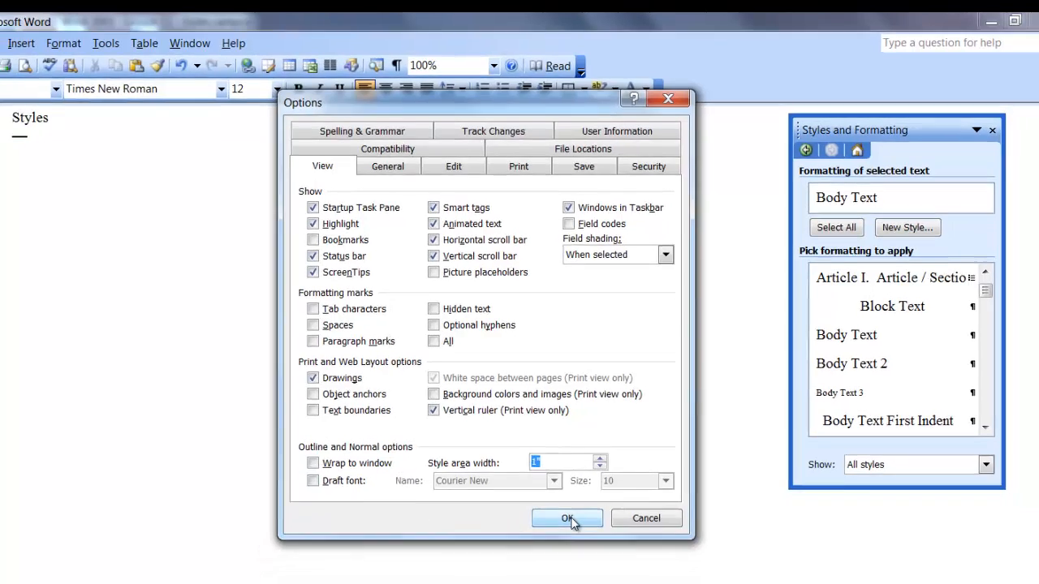
click(567, 519)
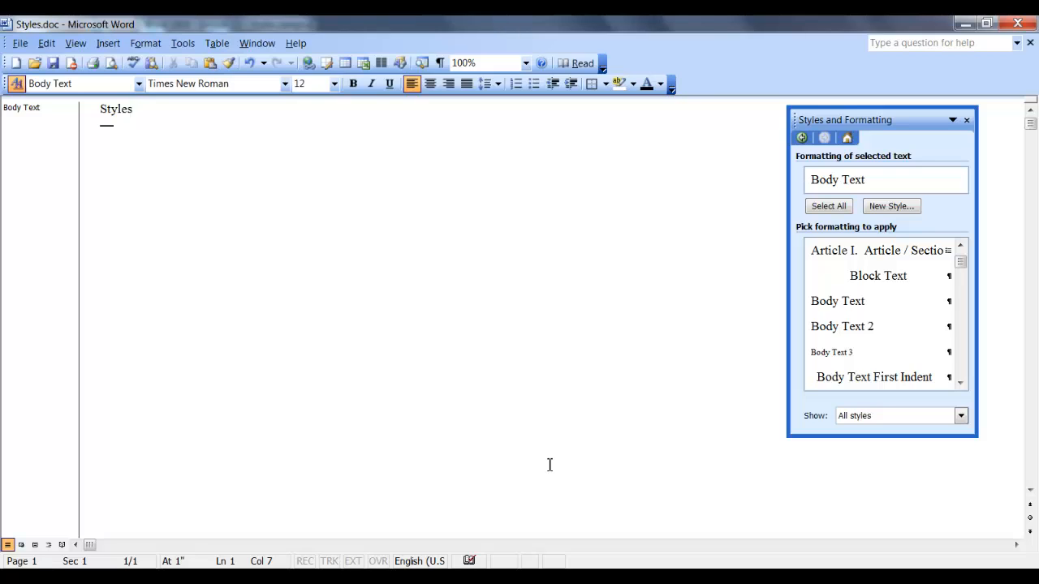
- Open the Body Text style for modification and review its font, size and font colour choices
click(947, 302)
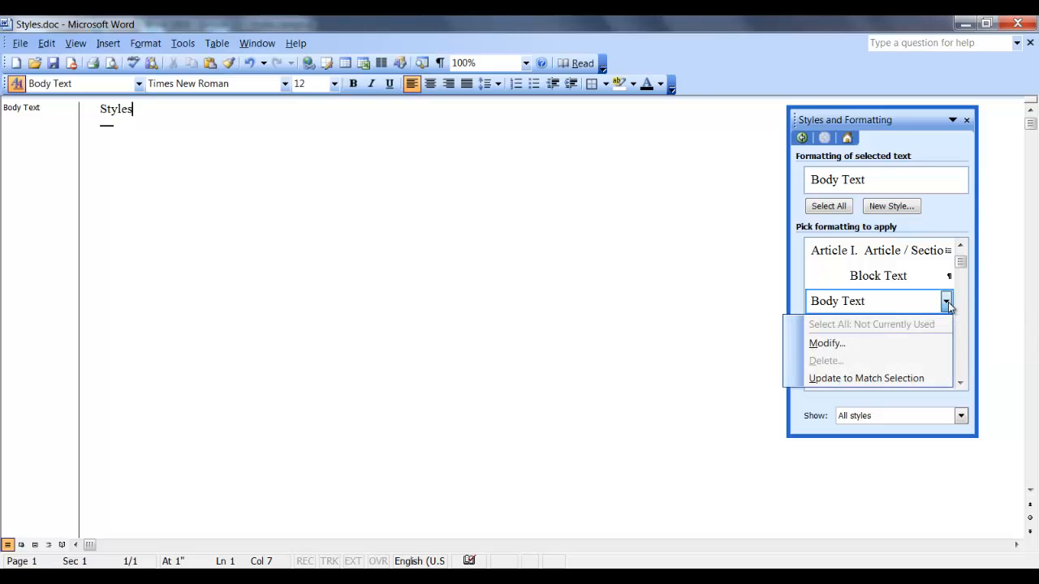
click(923, 346)
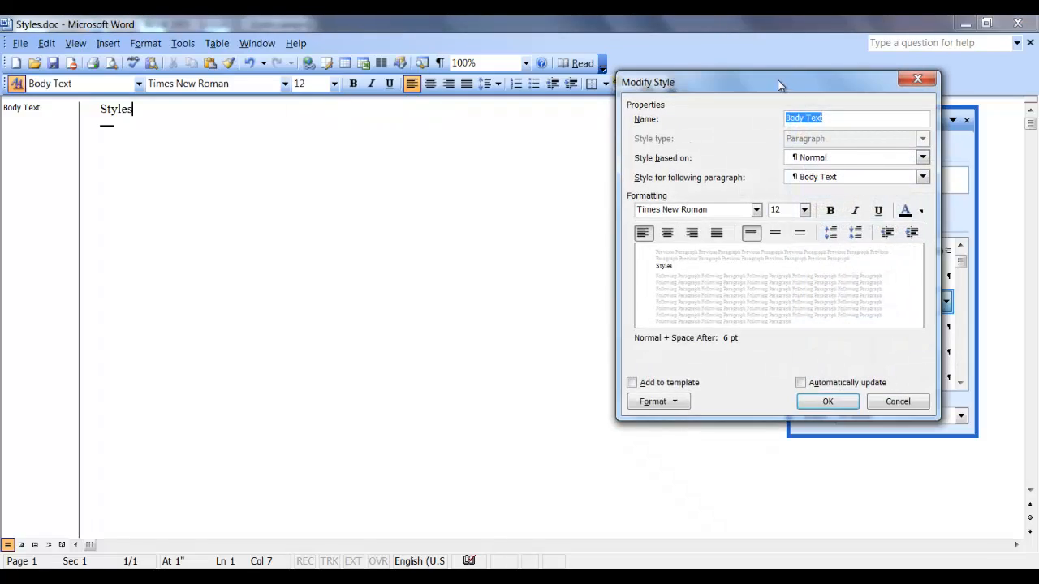
drag(776, 84, 496, 121)
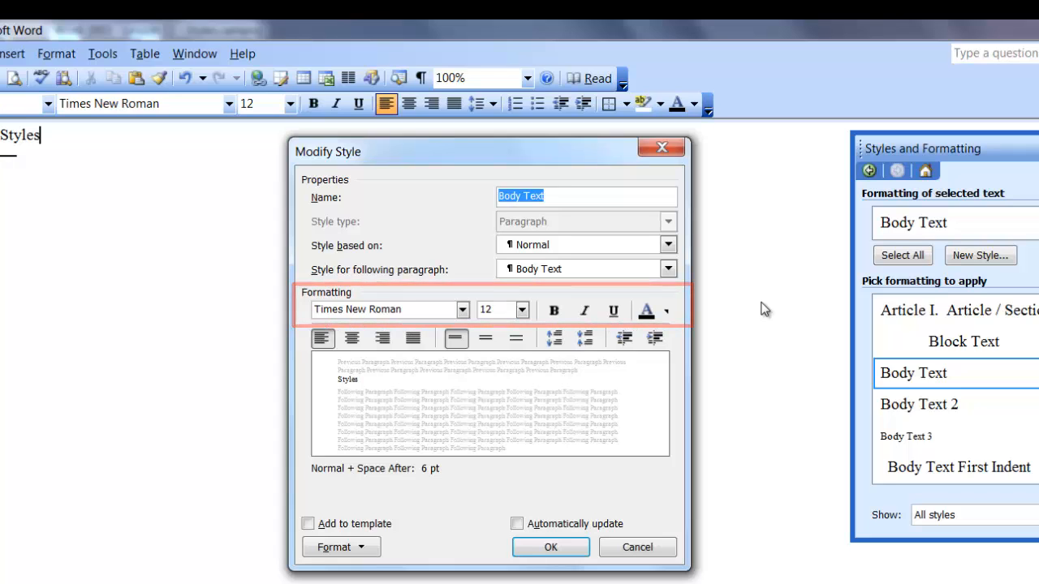
click(463, 311)
click(463, 311)
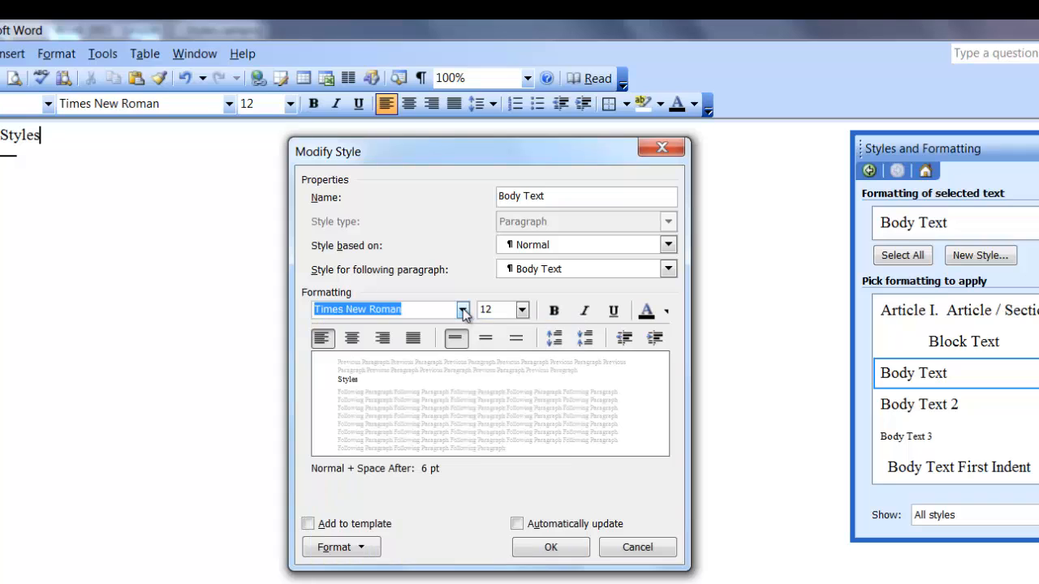
click(521, 310)
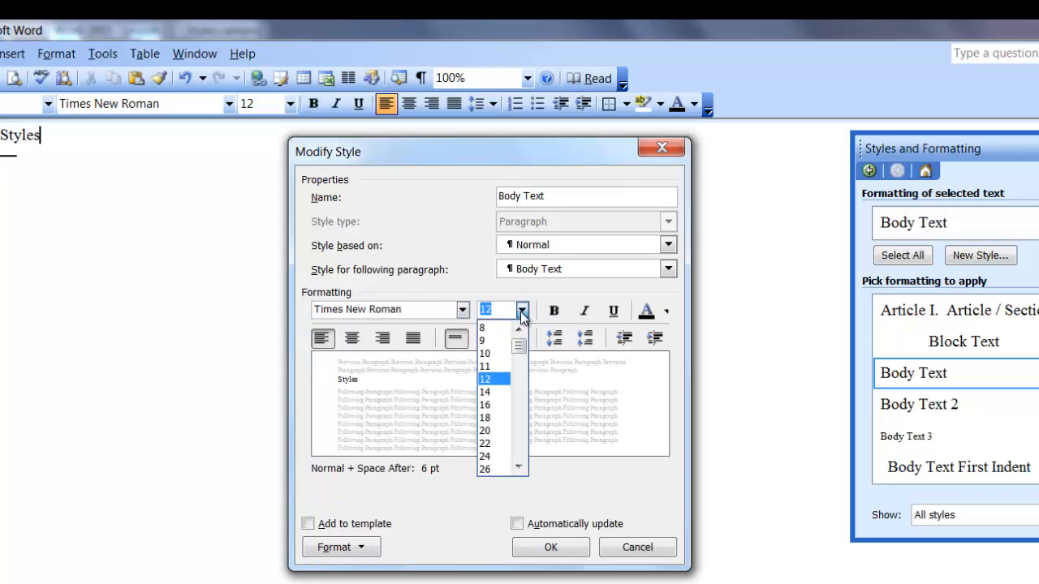
click(521, 315)
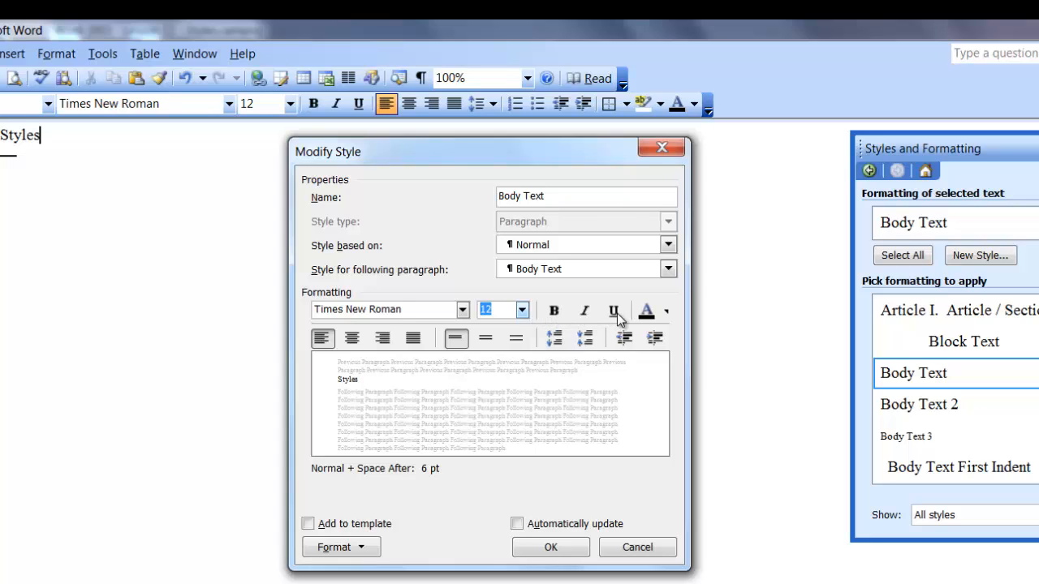
click(667, 313)
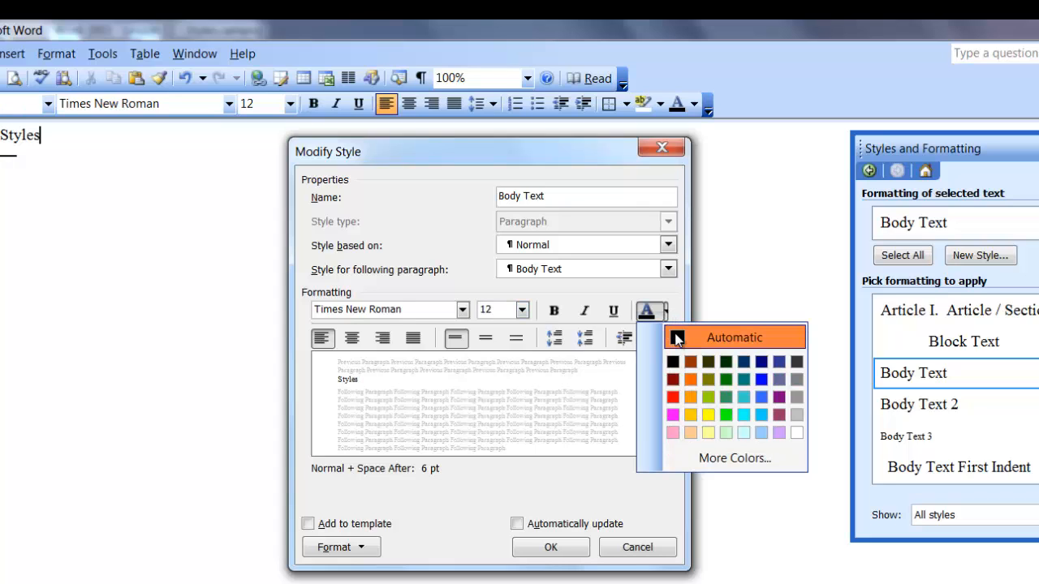
click(682, 341)
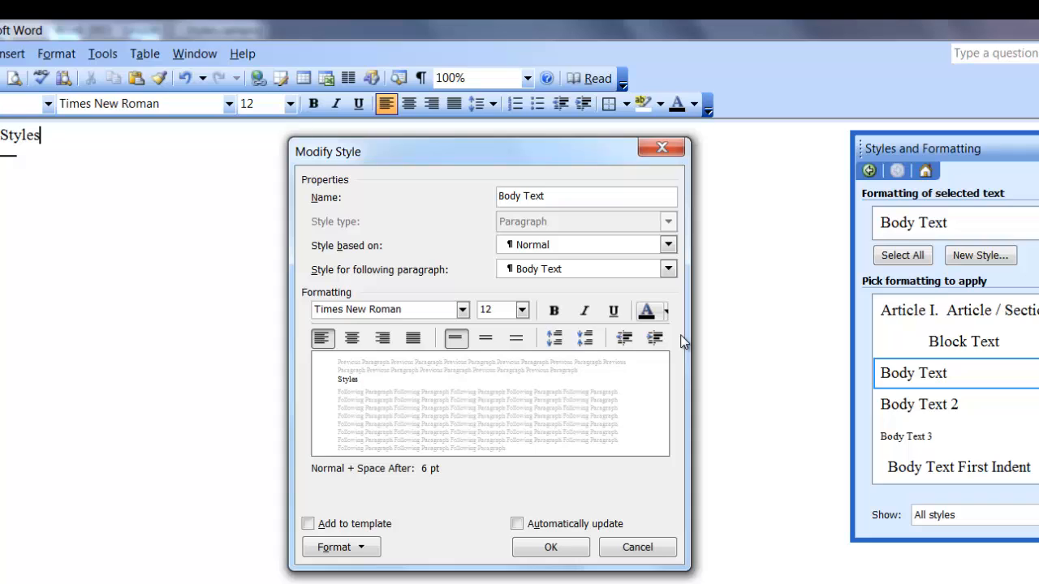
- View the detailed font settings of the Body Text style and close them without changes
click(341, 548)
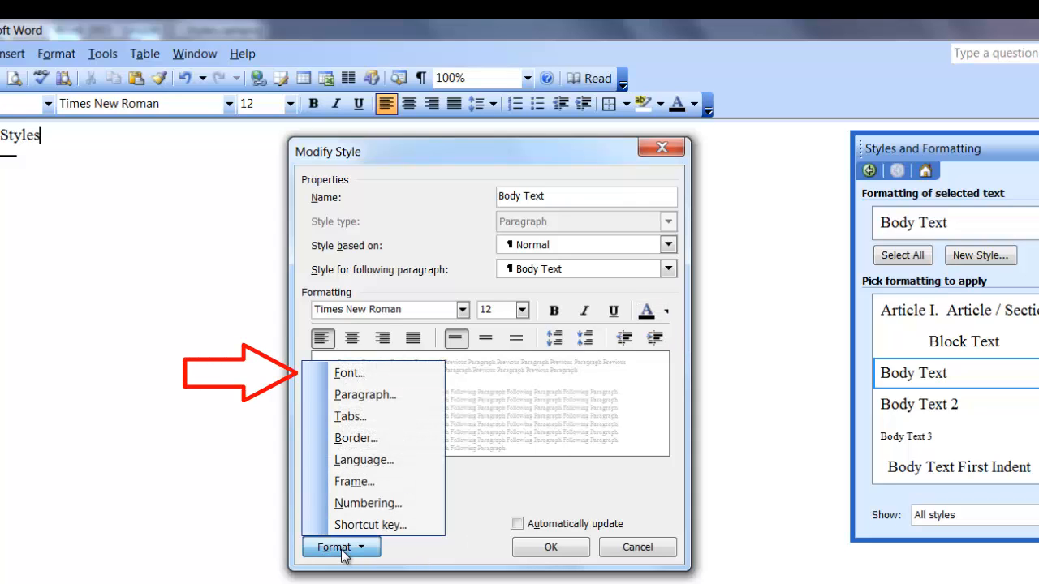
click(392, 374)
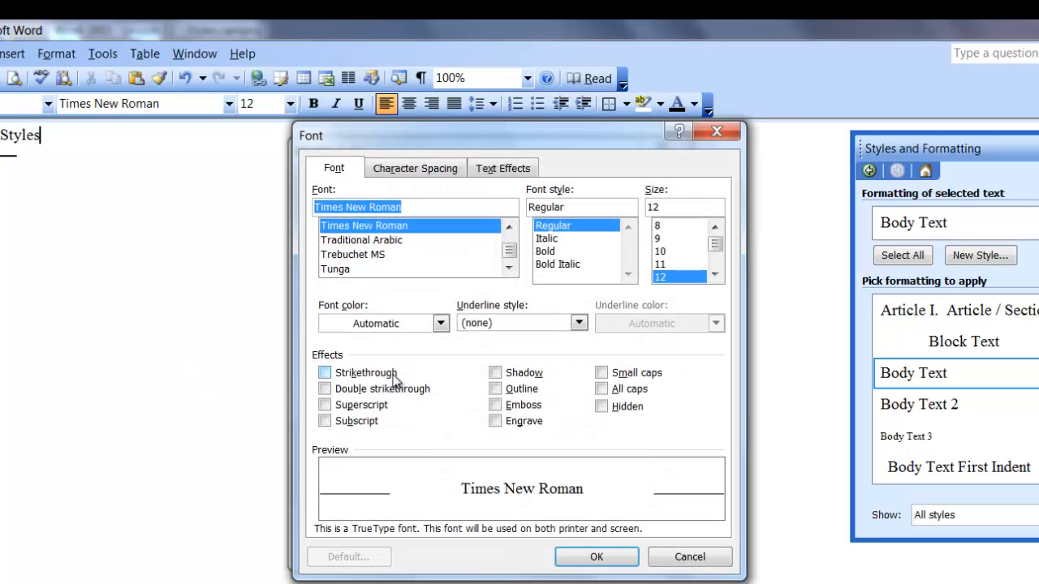
click(684, 557)
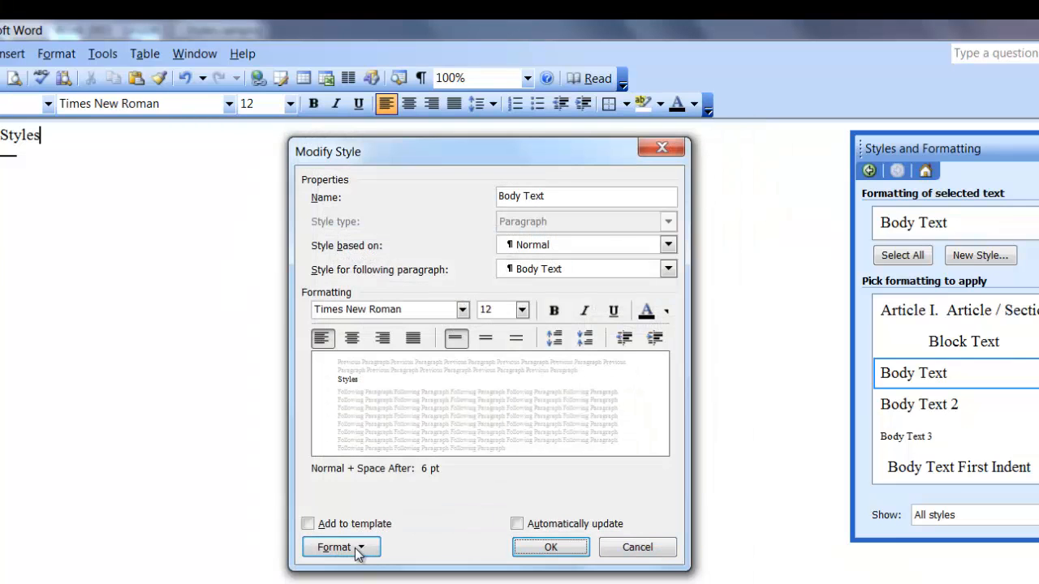
- Check the line spacing choices in the Body Text style's paragraph settings, discard that dialog and confirm the style
click(355, 548)
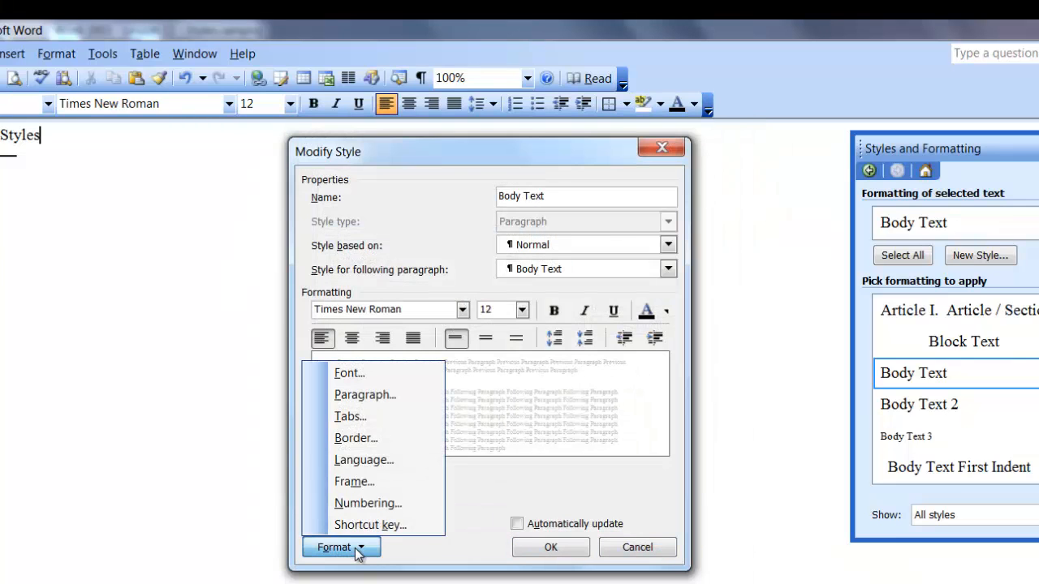
click(410, 396)
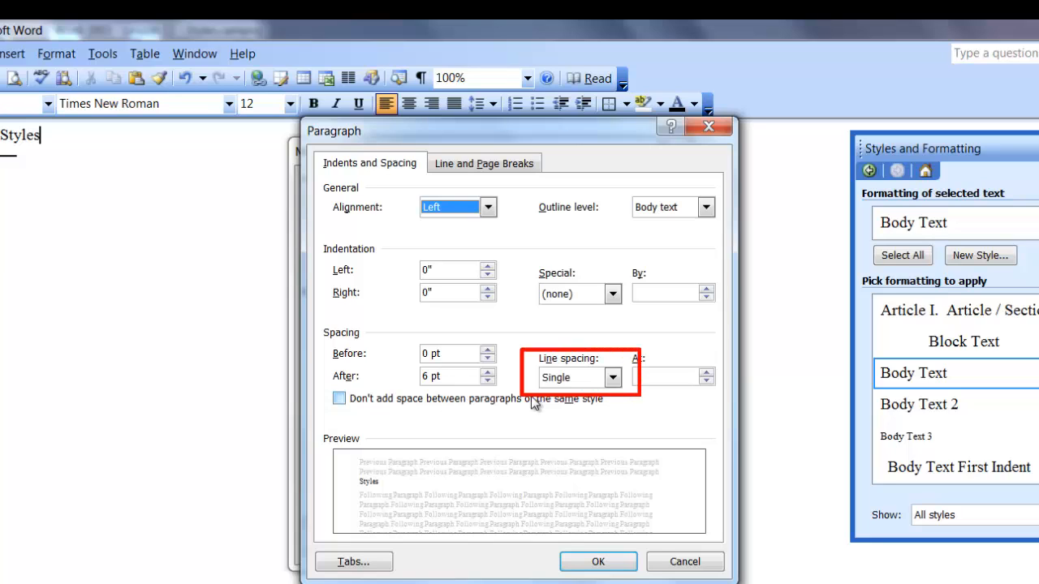
click(614, 378)
click(615, 379)
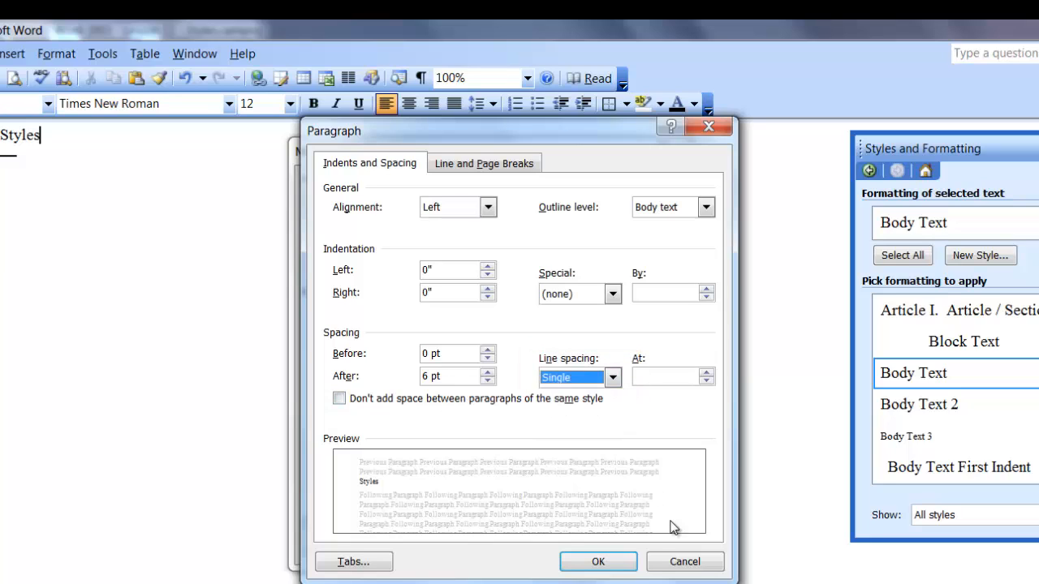
click(689, 566)
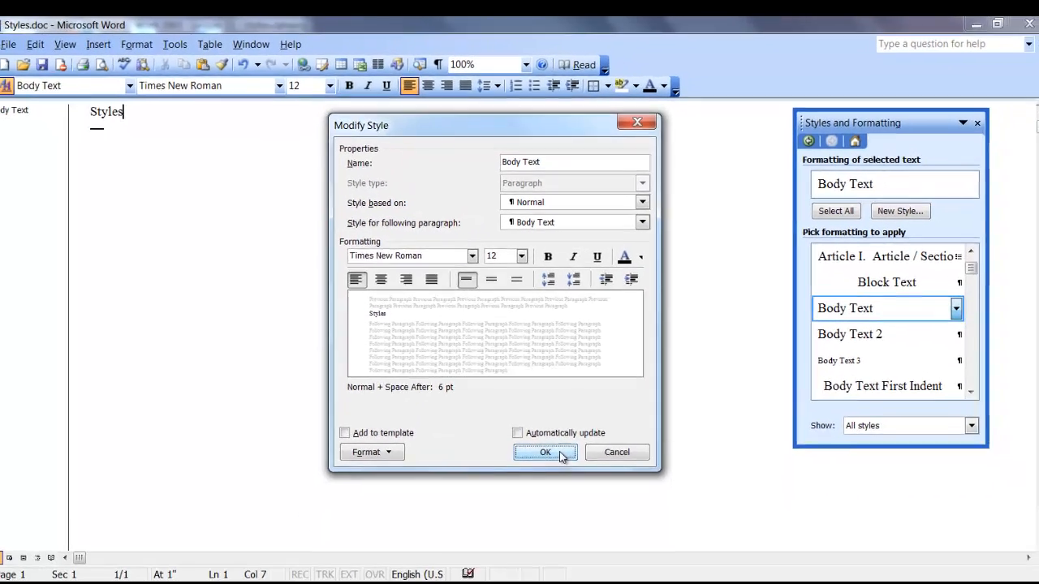
click(571, 551)
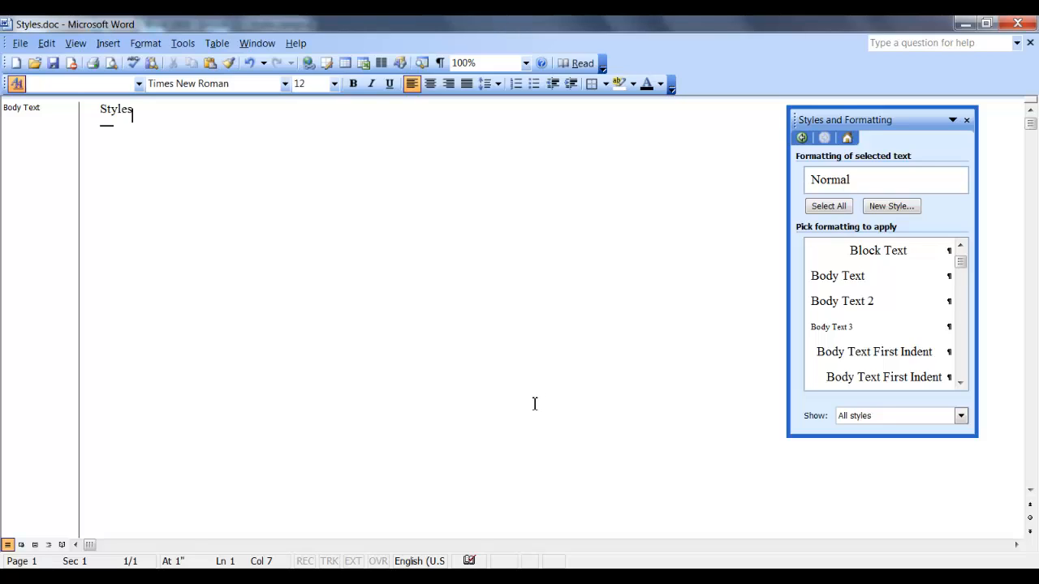
- Add the word "Text" below "Styles", with an empty line between the two
key(Return)
text(Text)
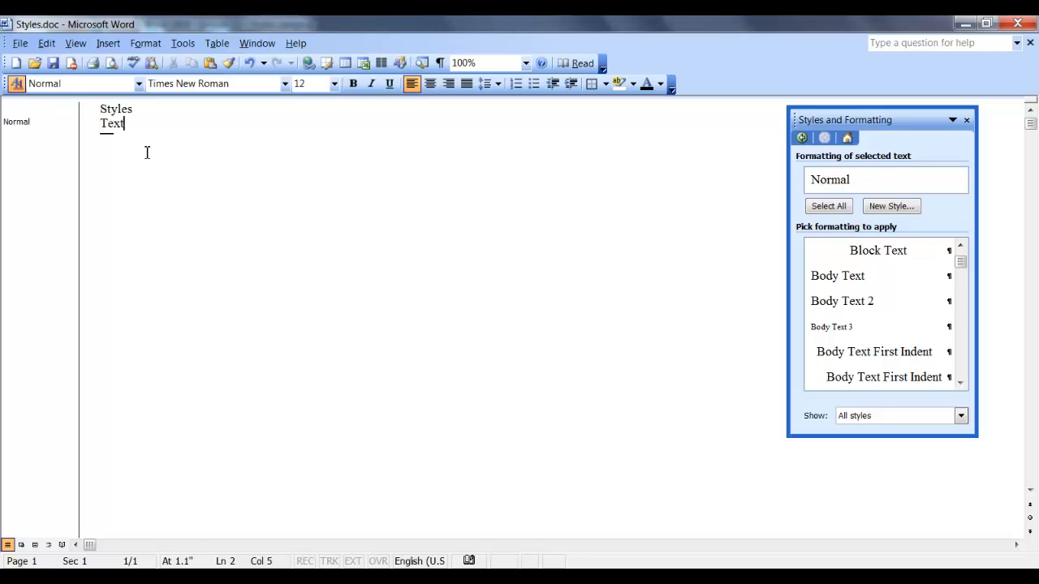
key(Home)
key(Return)
- Apply the Body Text style to the "Text" line and make it bold and underlined
key(shift+End)
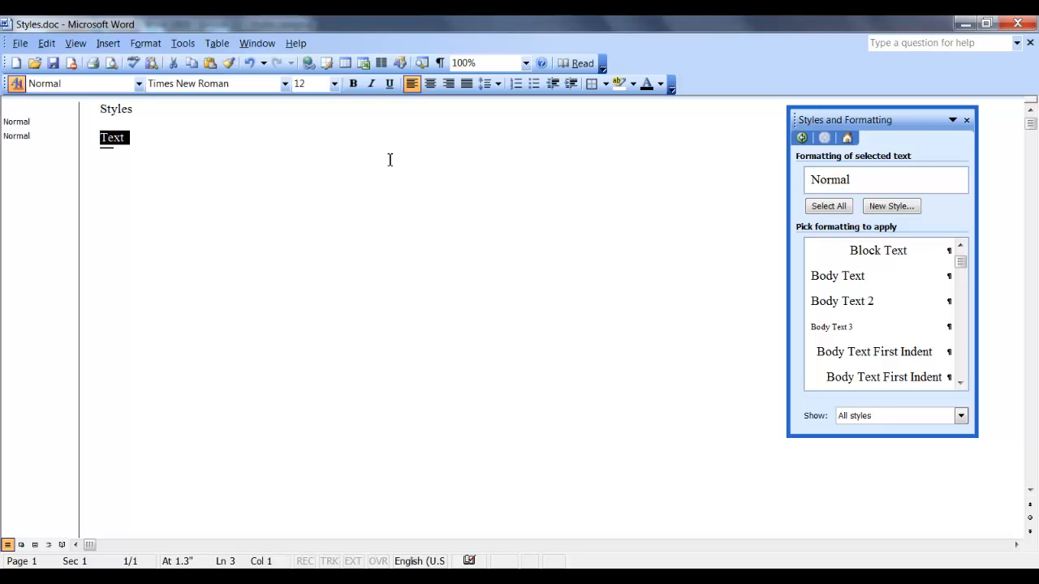
click(921, 282)
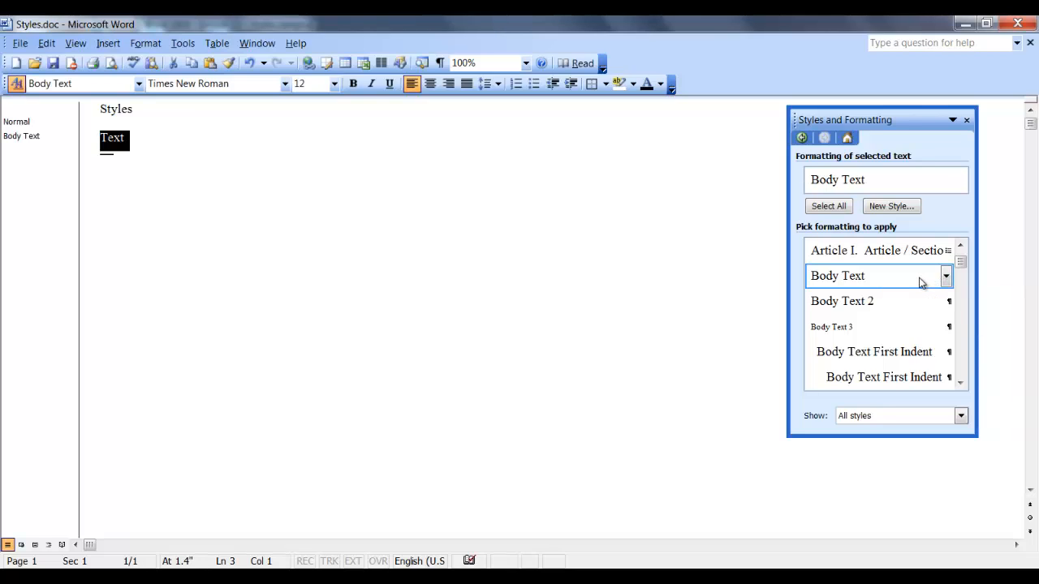
click(353, 85)
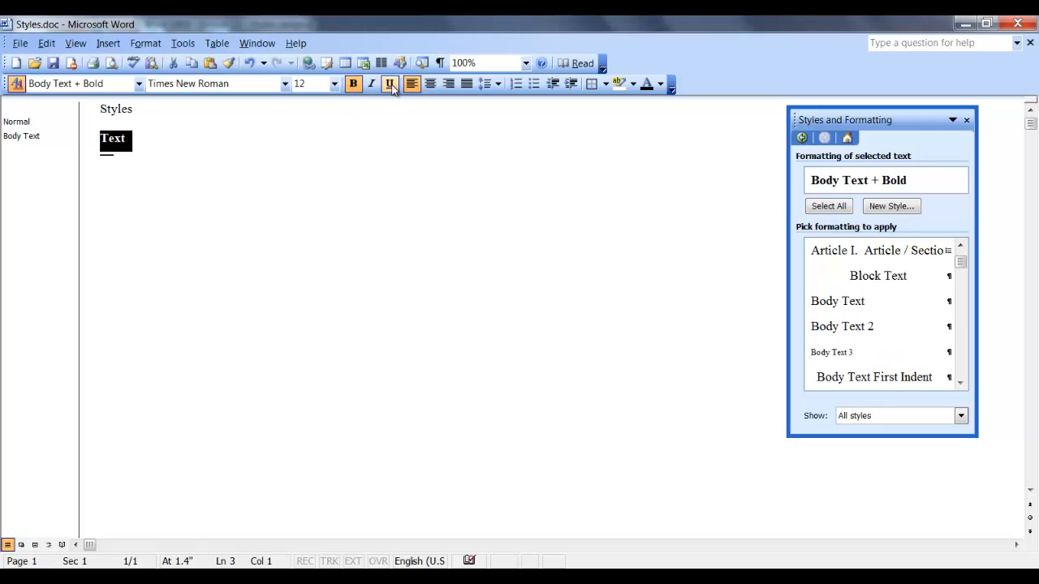
click(390, 85)
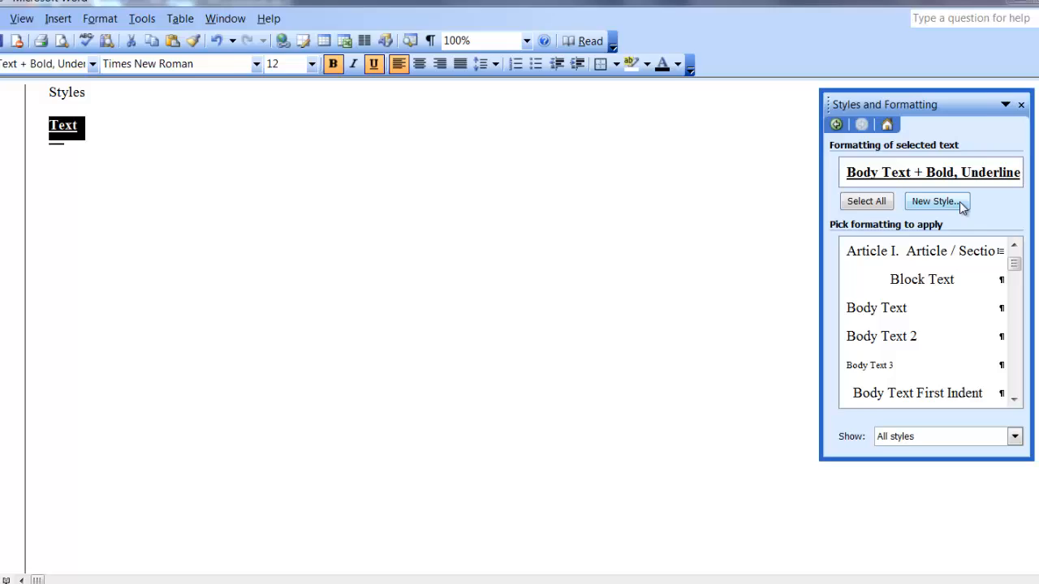
- Create a new paragraph style named "Body Text Bold Underline" from the formatting of the selected "Text" line
click(913, 208)
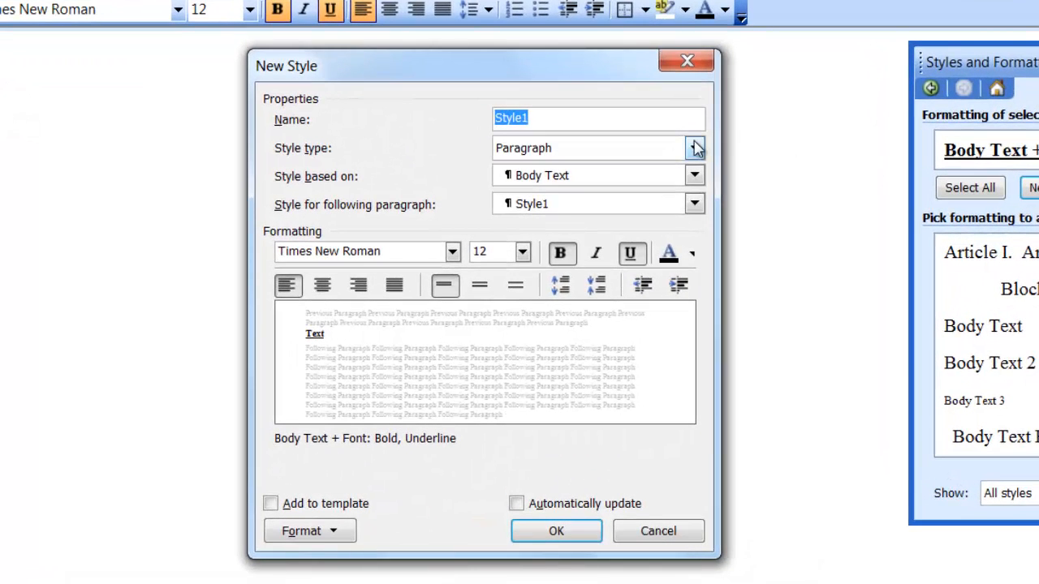
key(BackSpace)
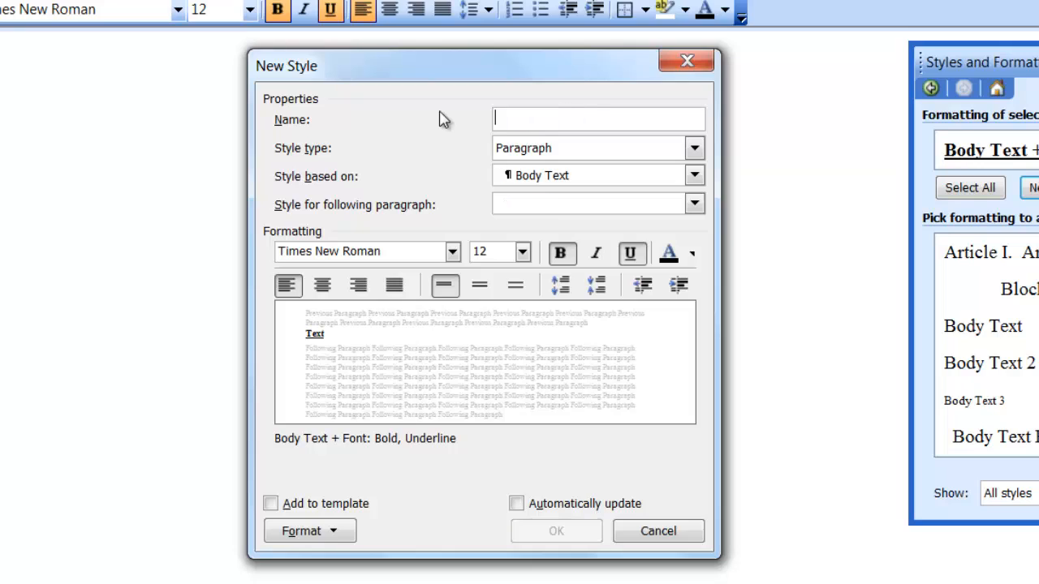
text(Body Text Bold Underline)
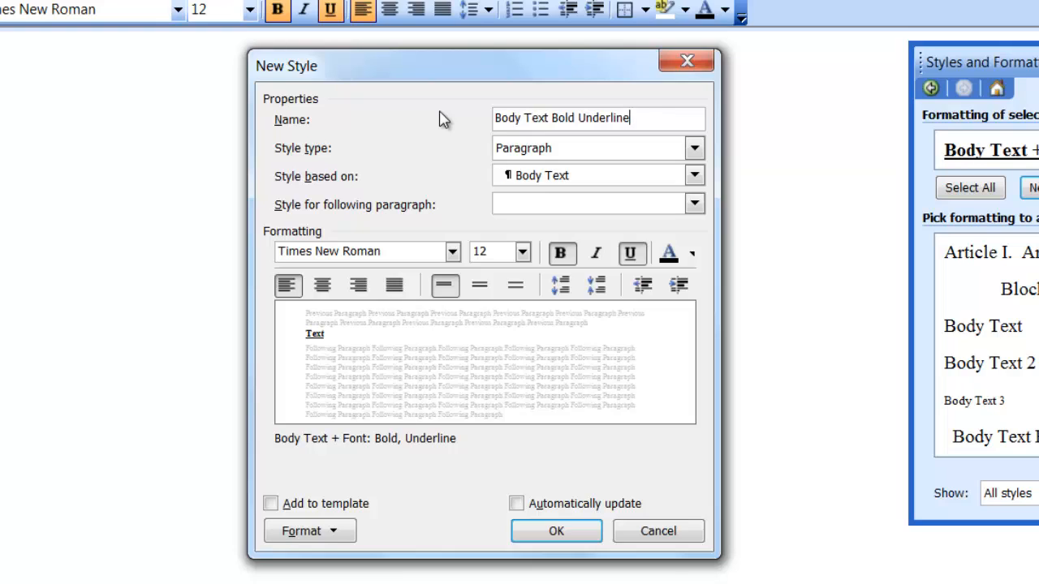
click(554, 532)
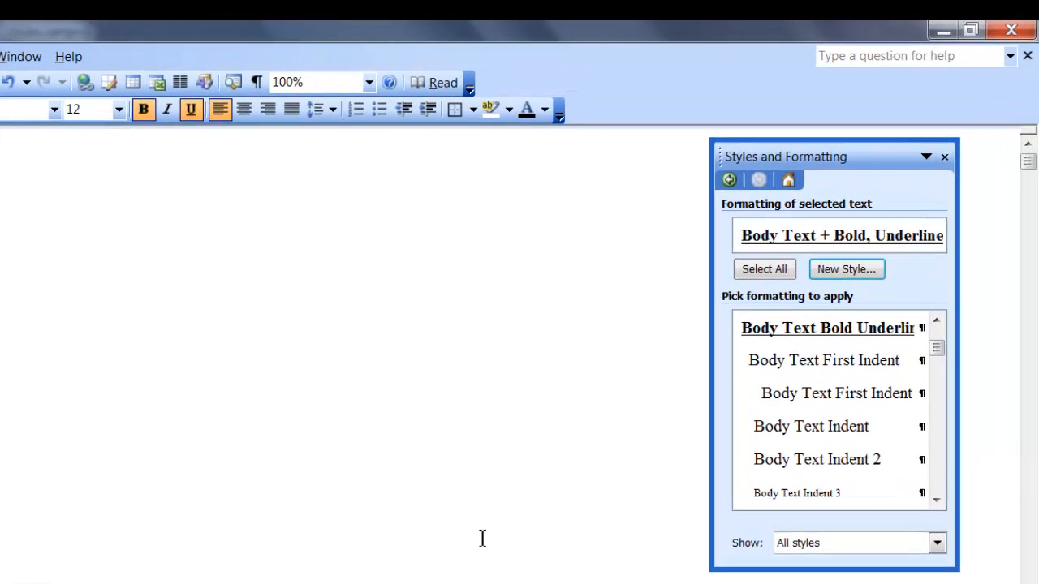
- Delete the "Body Text Bold Underline" style from the style list and confirm the deletion
click(918, 328)
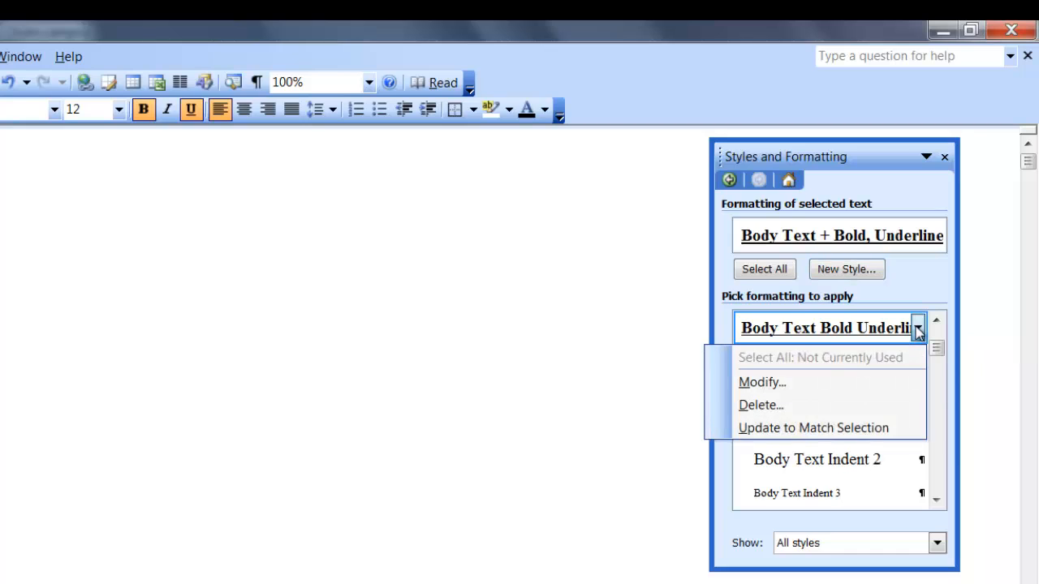
click(771, 406)
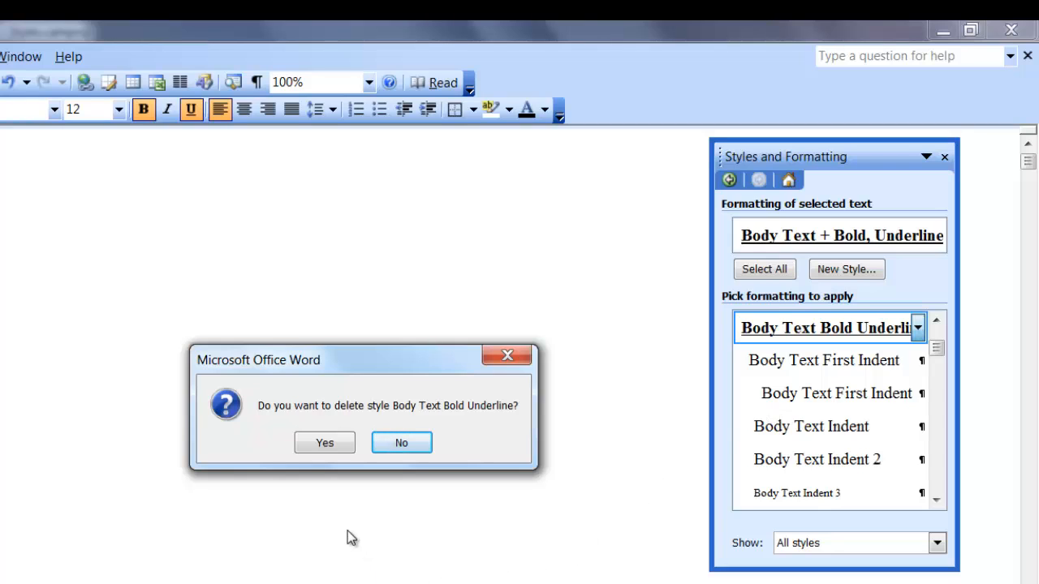
click(325, 443)
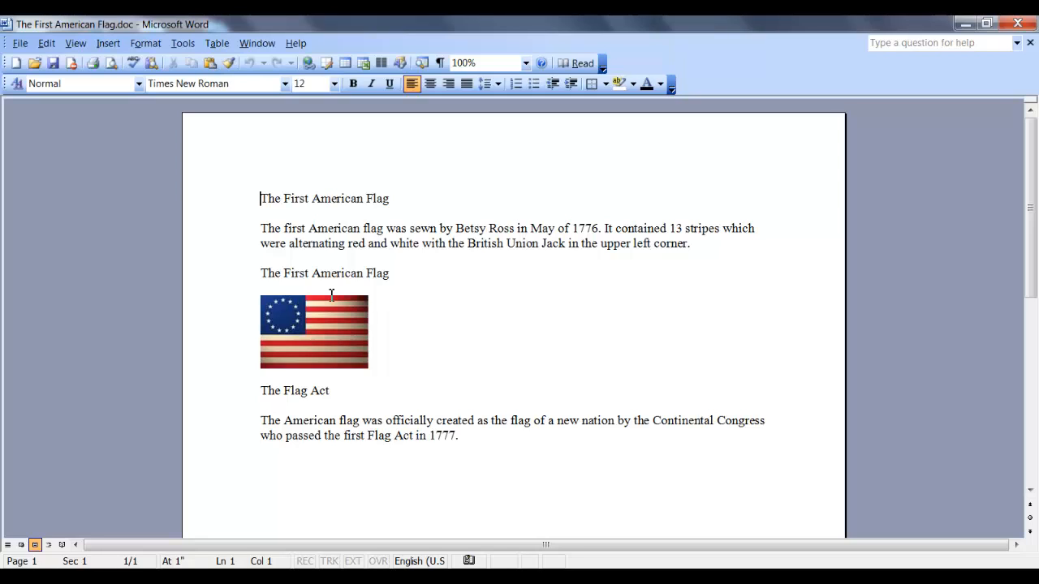
- Insert a "Figure 1:" caption label before "The First American Flag" line above the picture, with a tab between label and text
click(261, 273)
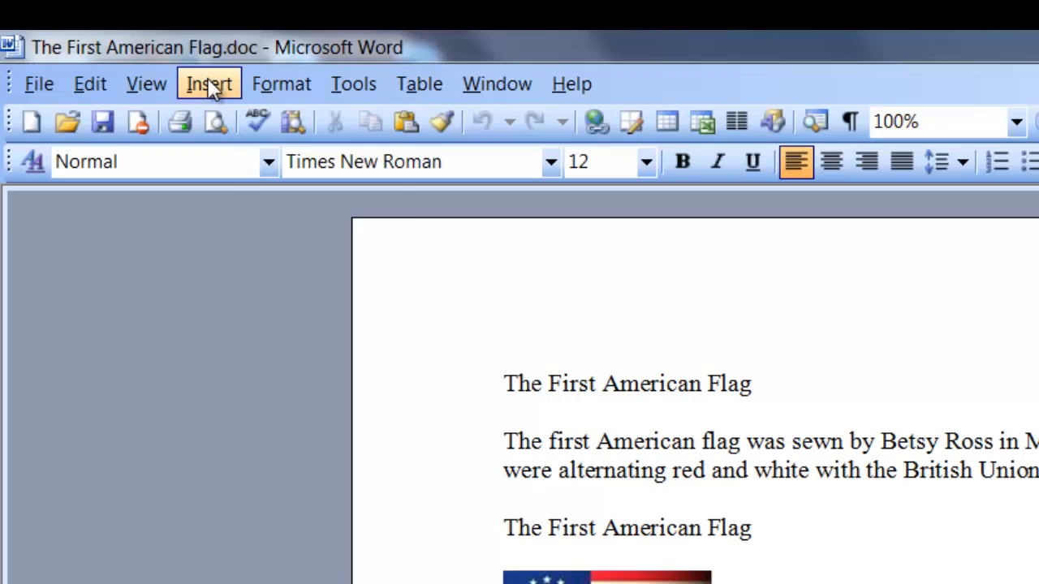
click(109, 44)
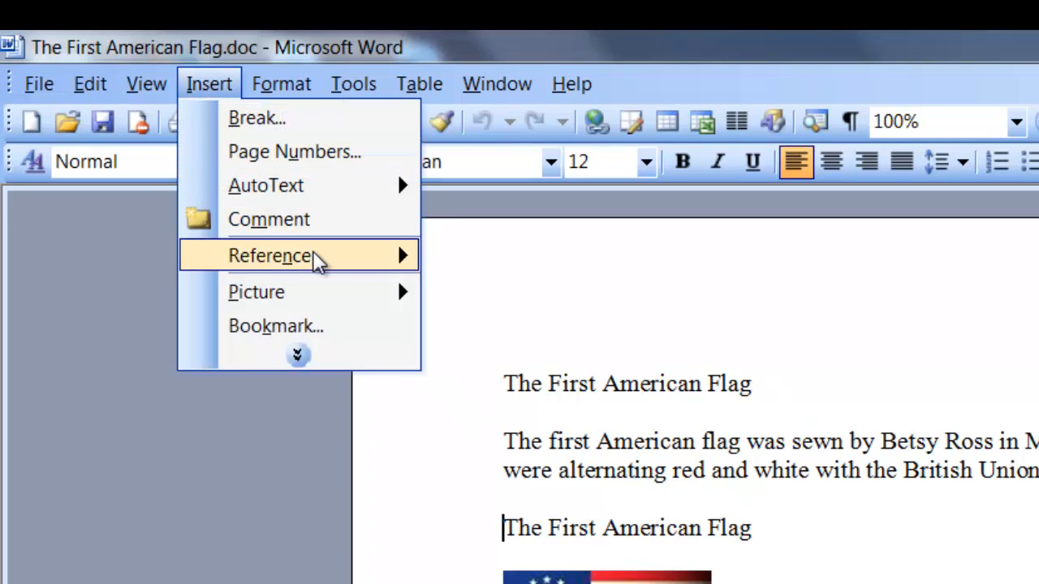
mouse_move(319, 262)
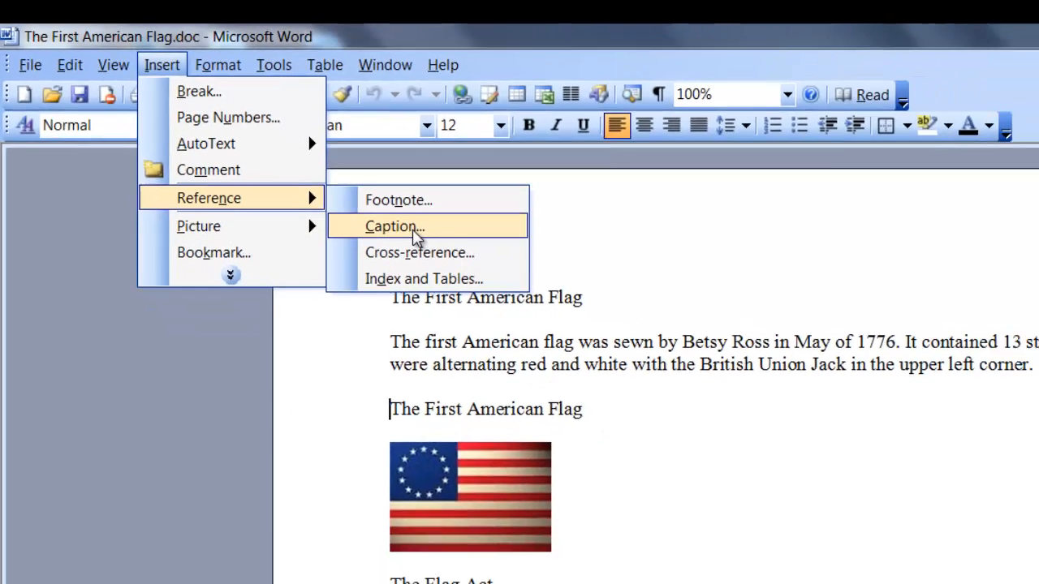
click(535, 297)
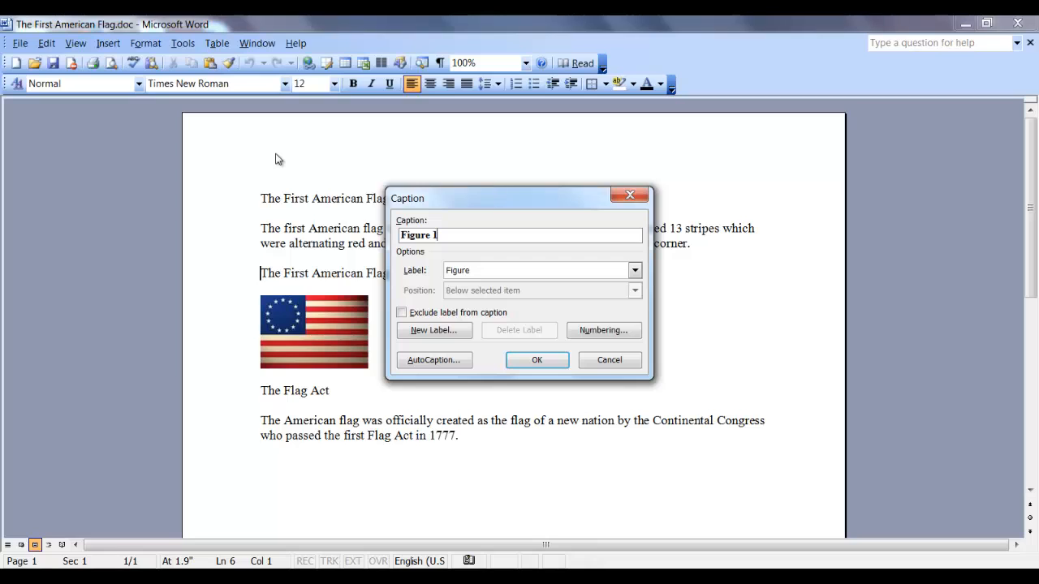
click(539, 361)
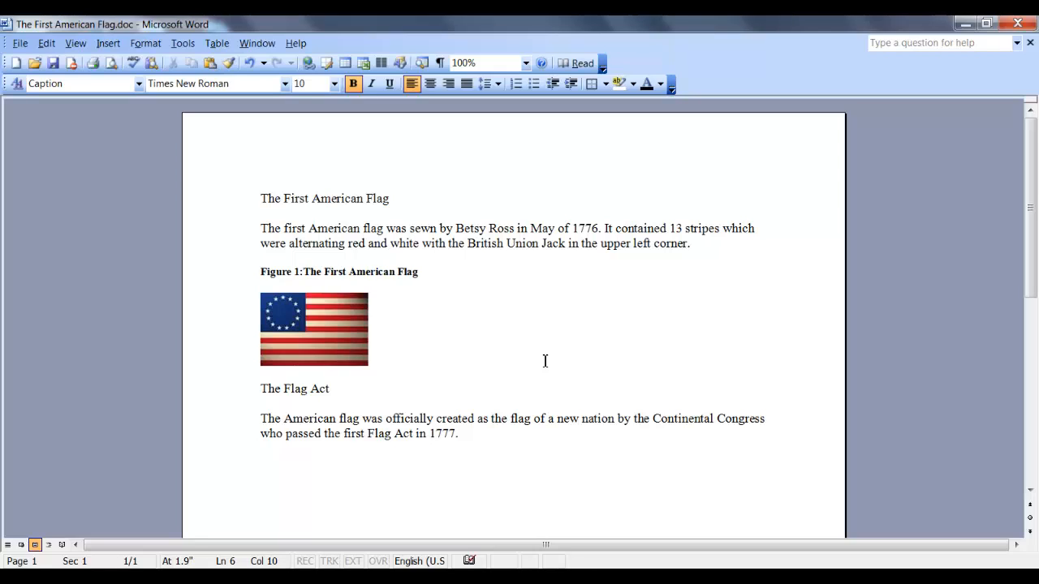
key(Tab)
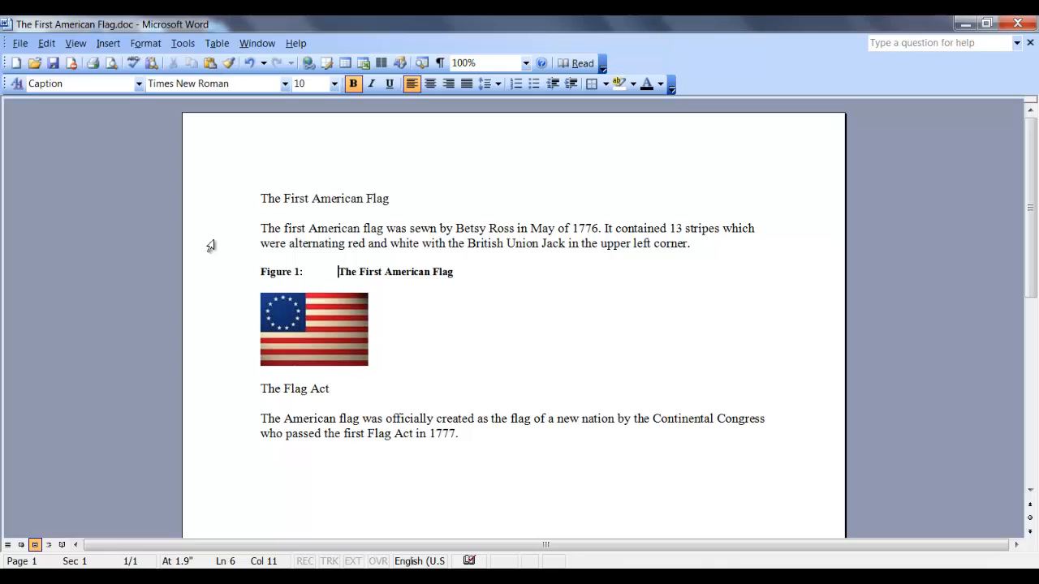
- Display Styles and Formatting and apply the Heading 1 style to the document title "The First American Flag"
click(149, 46)
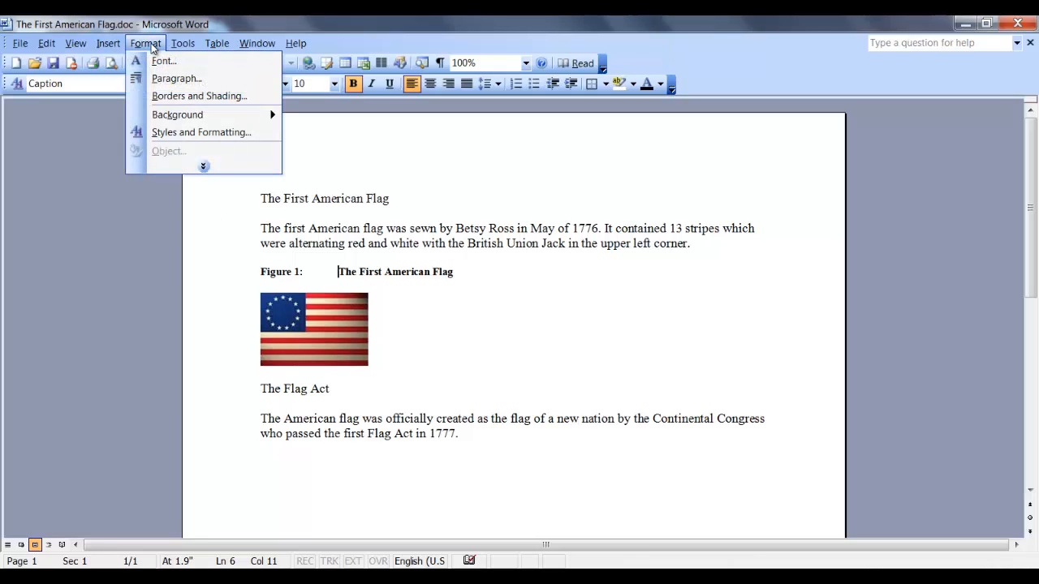
click(203, 133)
key(ctrl+Home)
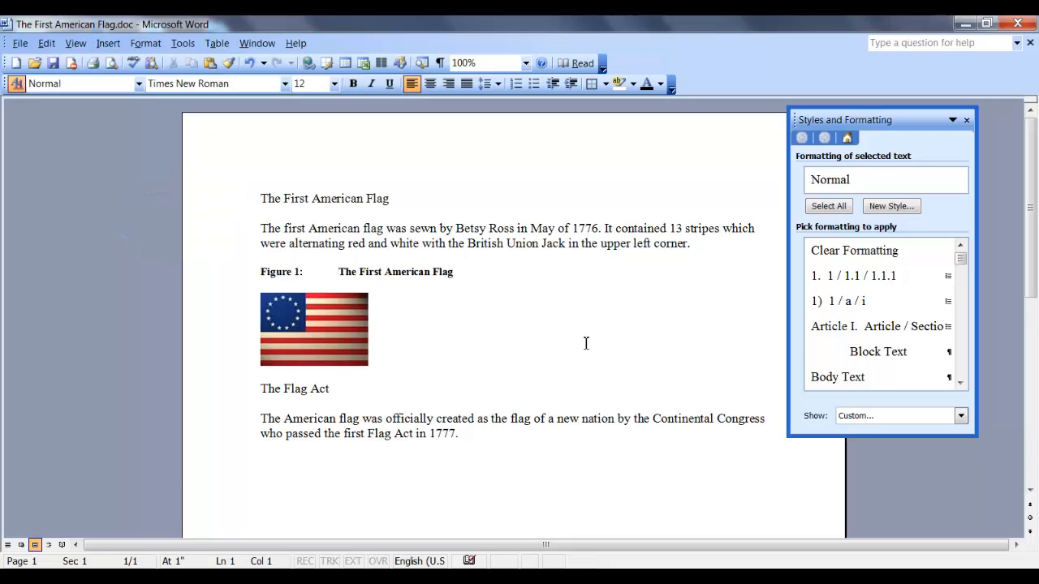
drag(961, 259, 962, 286)
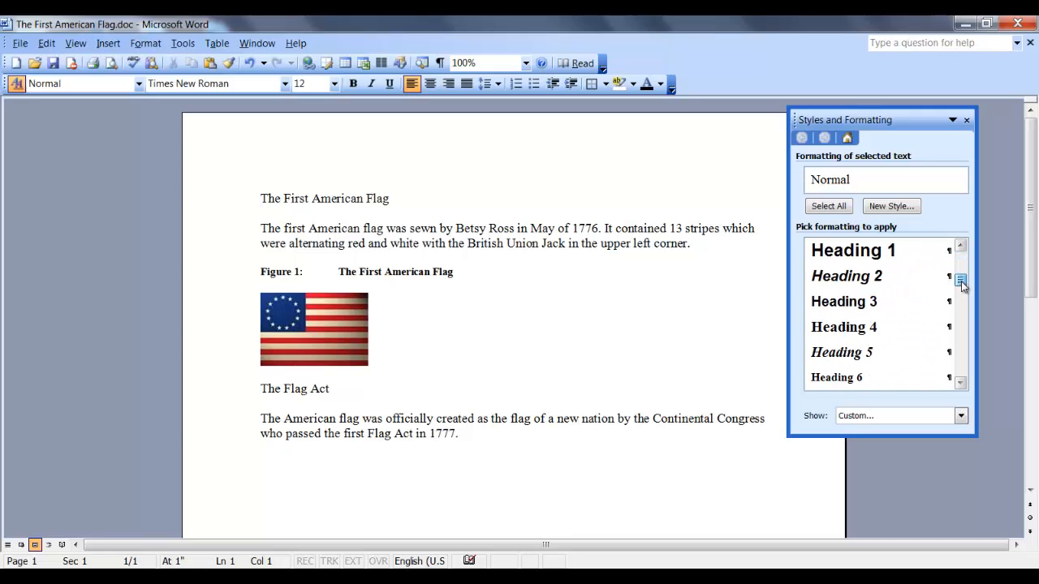
click(858, 253)
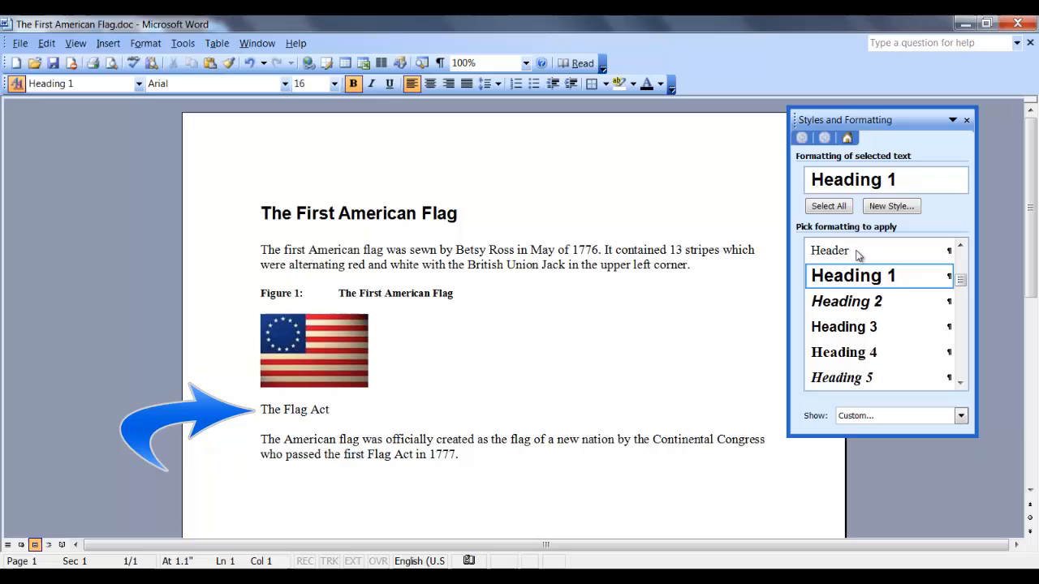
- Apply the Heading 2 style to the "The Flag Act" line and switch the document to Normal view
click(262, 404)
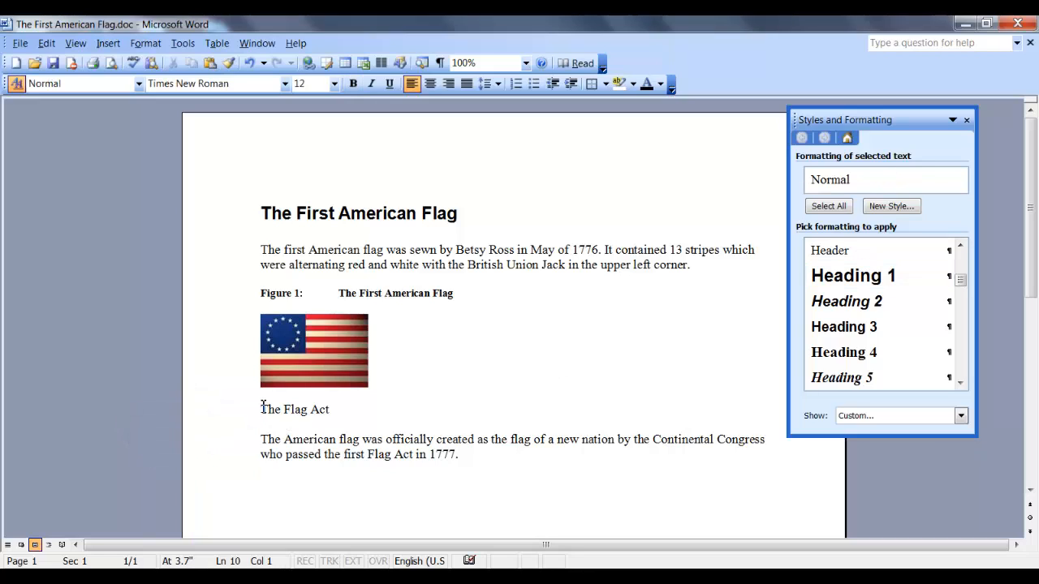
click(925, 309)
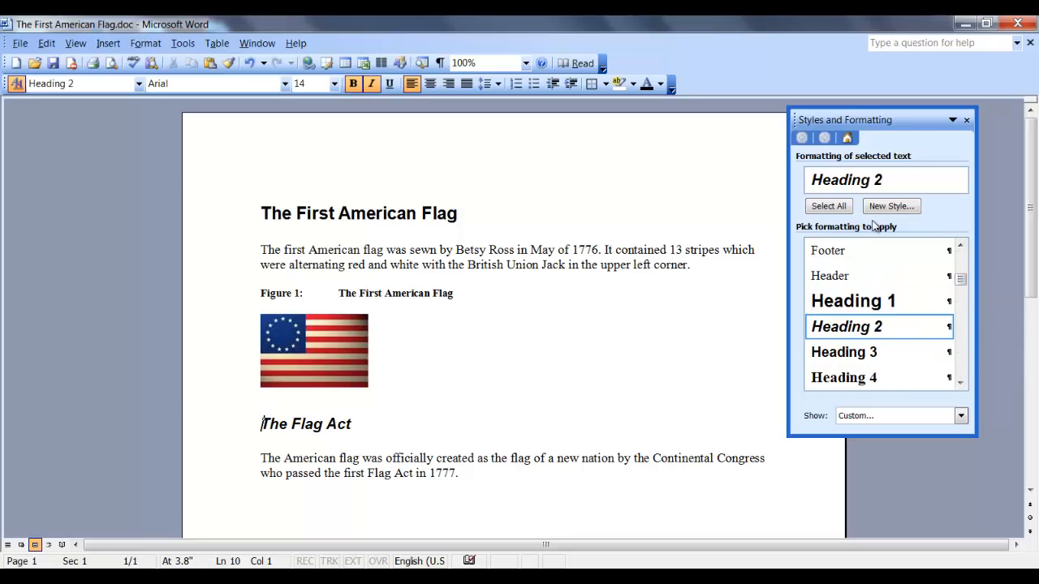
click(78, 45)
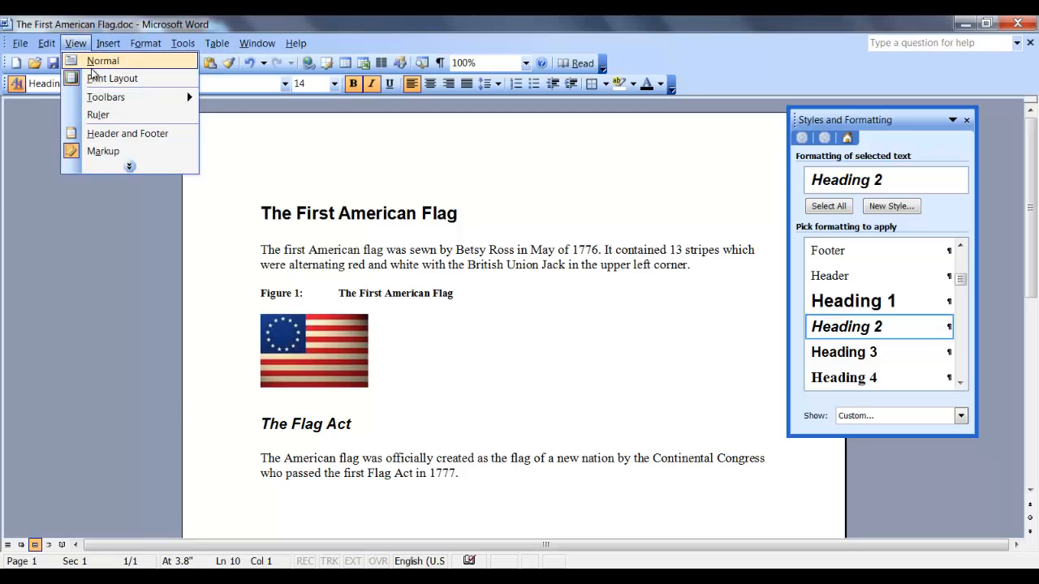
click(94, 62)
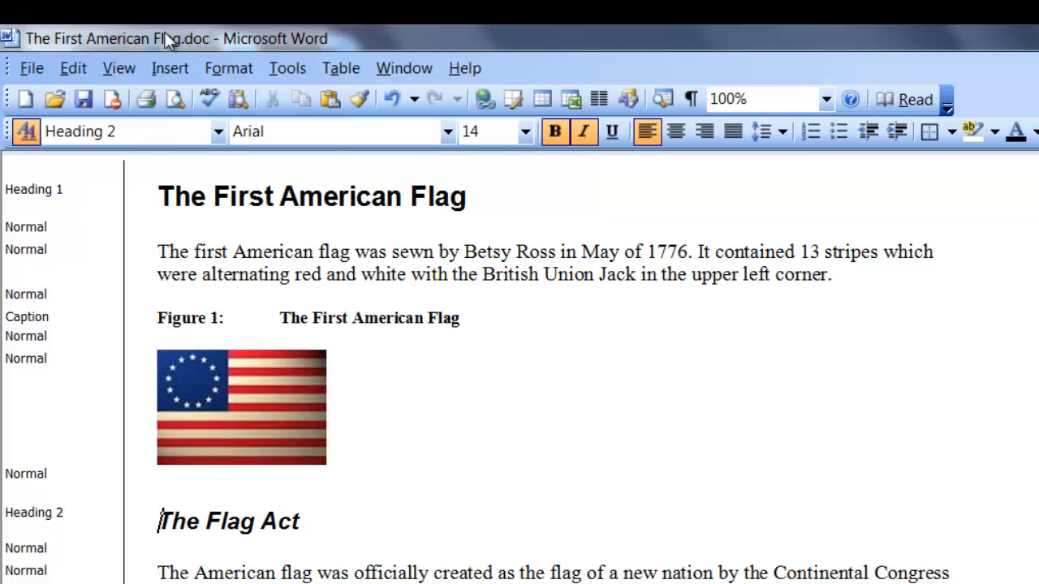
- Examine the Heading and Figure items available for a cross-reference, cancel without inserting one, and close Styles and Formatting
click(170, 69)
mouse_move(225, 207)
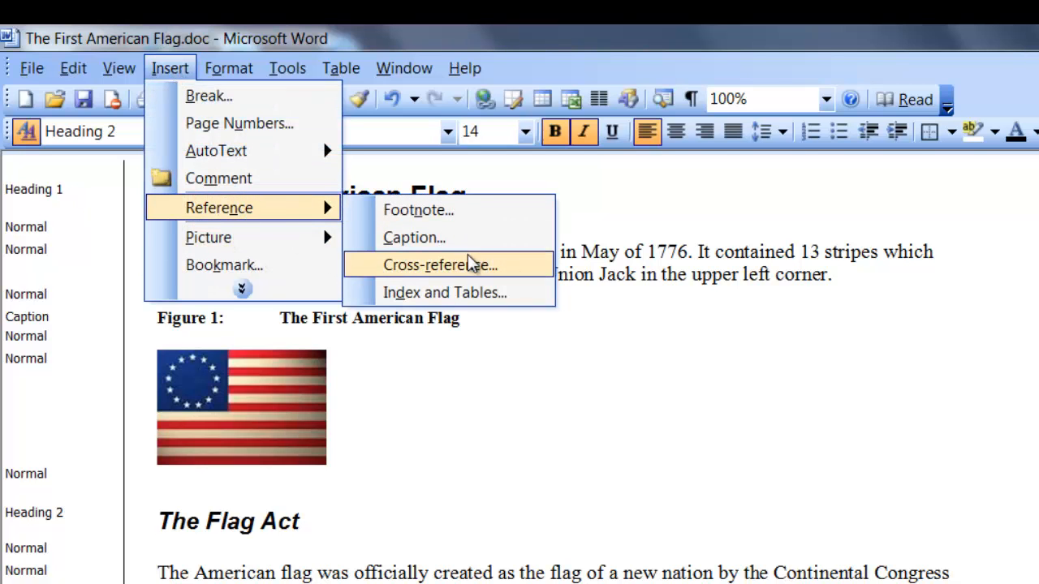
click(471, 263)
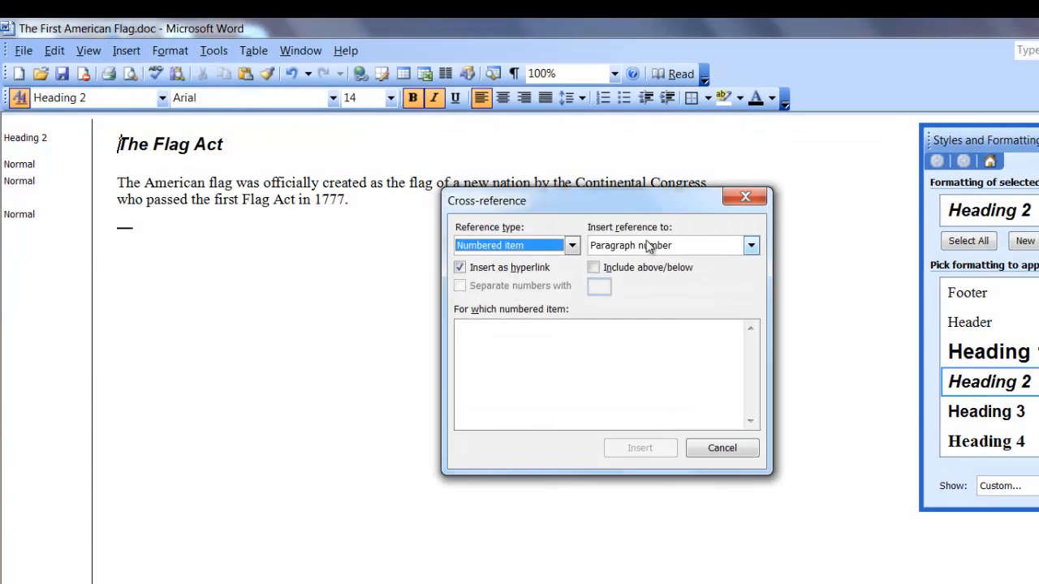
click(572, 245)
click(536, 276)
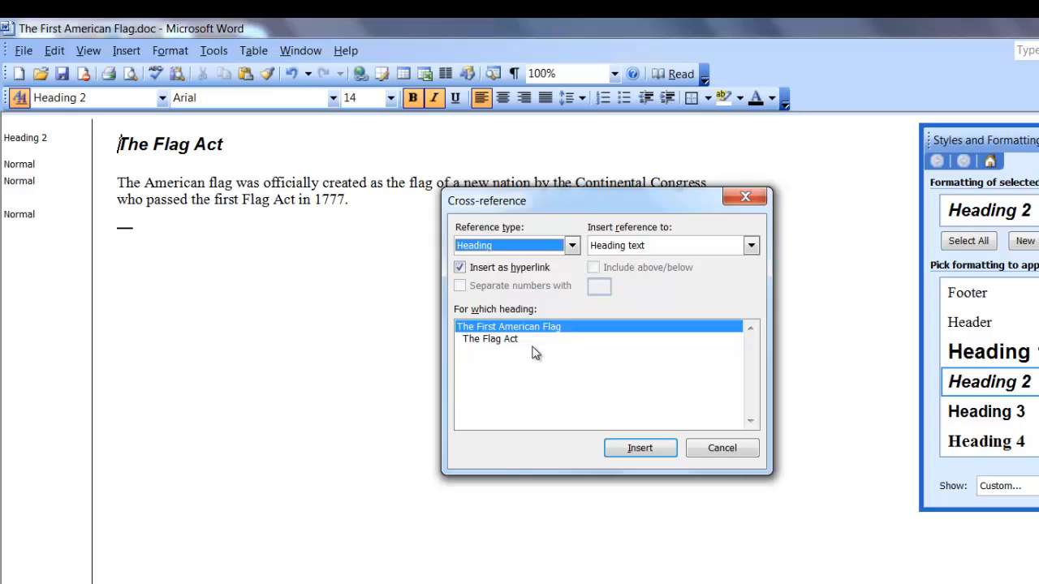
click(573, 245)
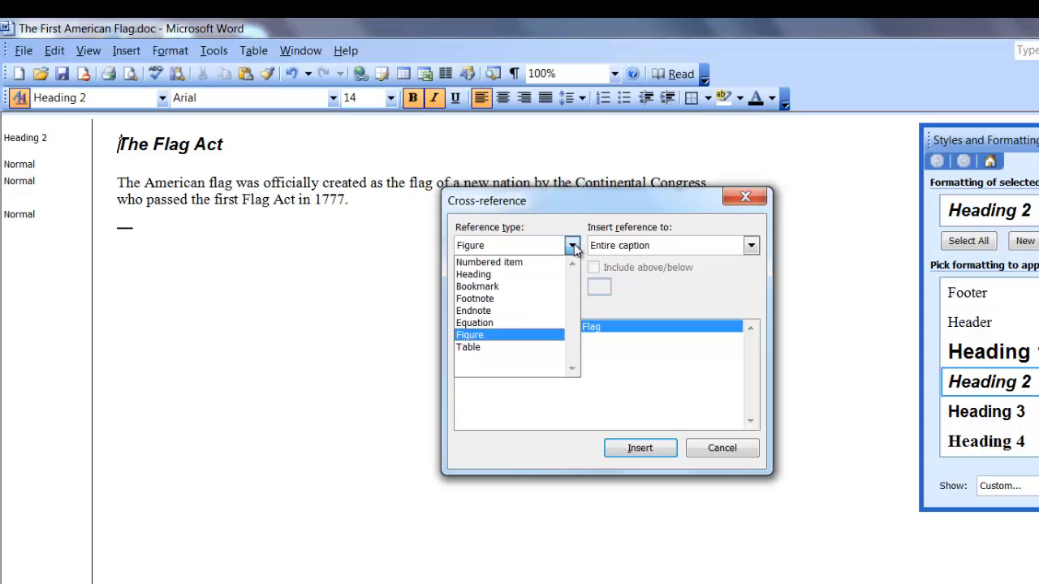
click(553, 337)
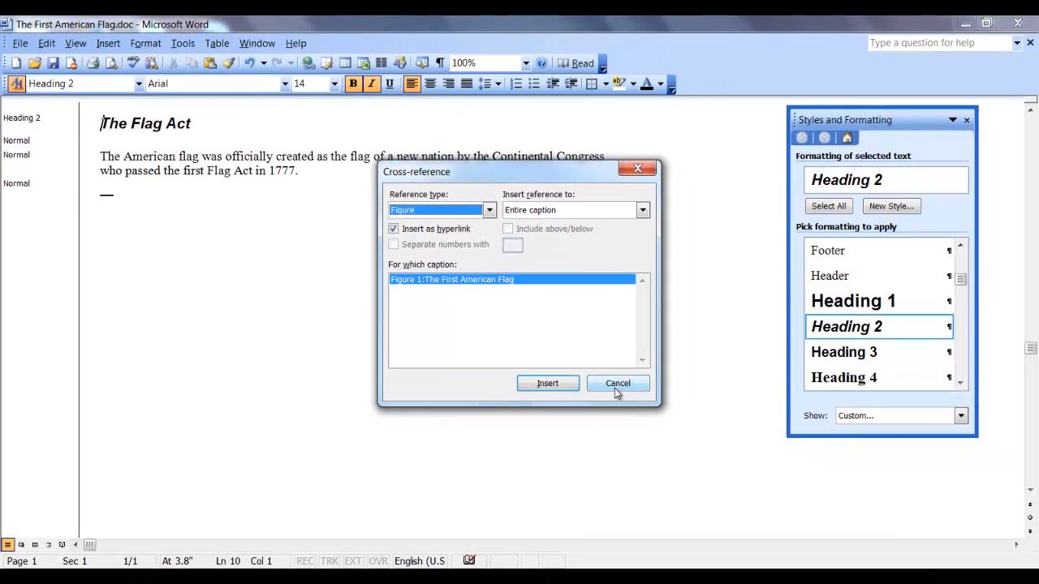
click(722, 452)
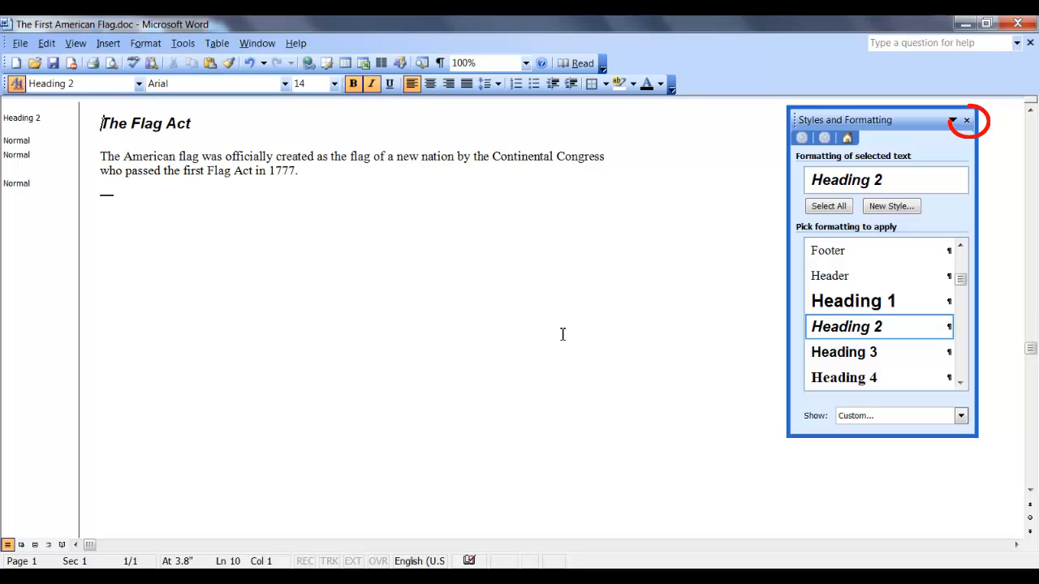
click(967, 120)
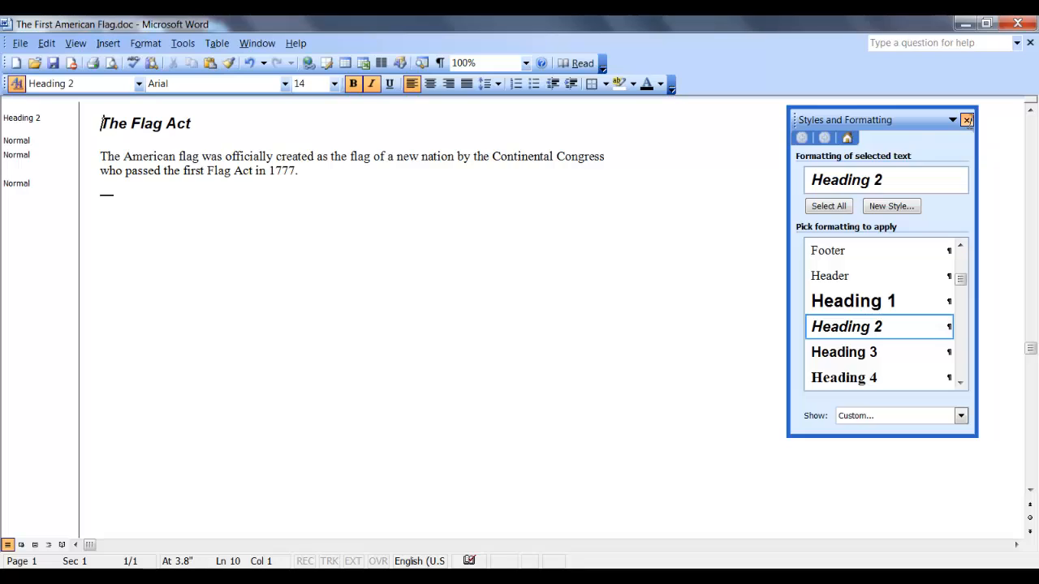